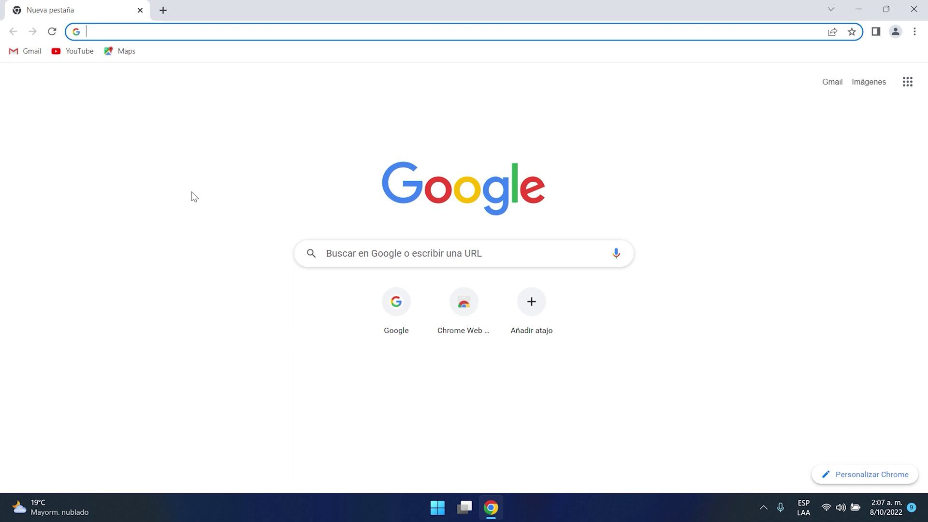
Search Google for "controlador epson xp-231" and open the Epson XP-231 support page on epson.com.co.
{"action": "left_click", "coordinate": [191, 117]}
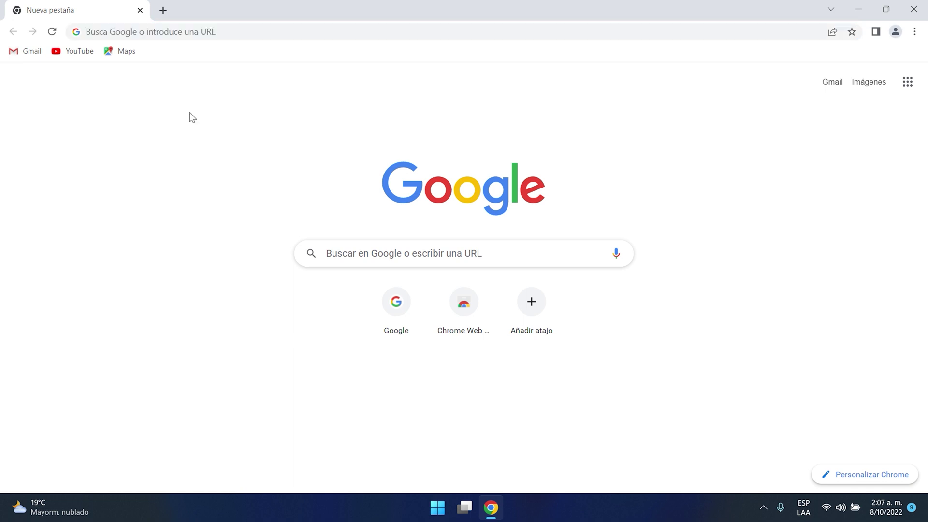
{"action": "left_click", "coordinate": [173, 32]}
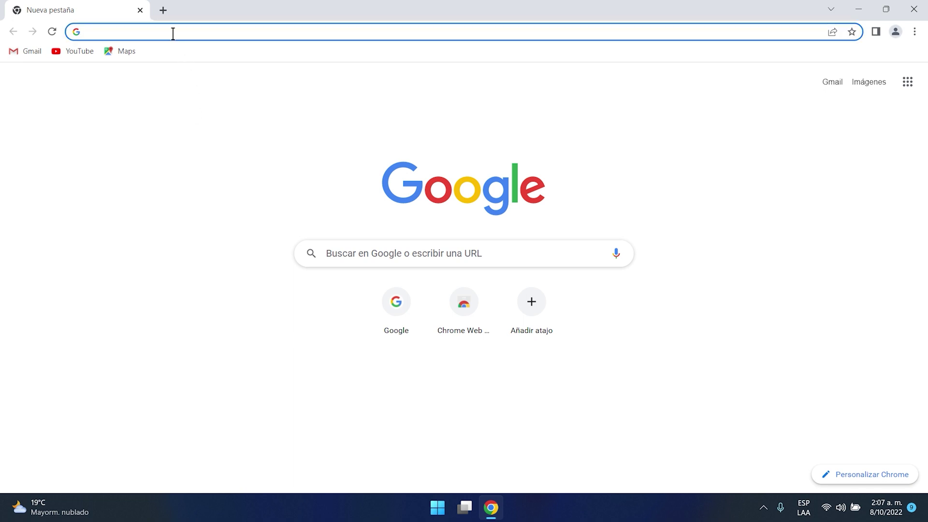
{"action": "type", "text": "controlador epson "}
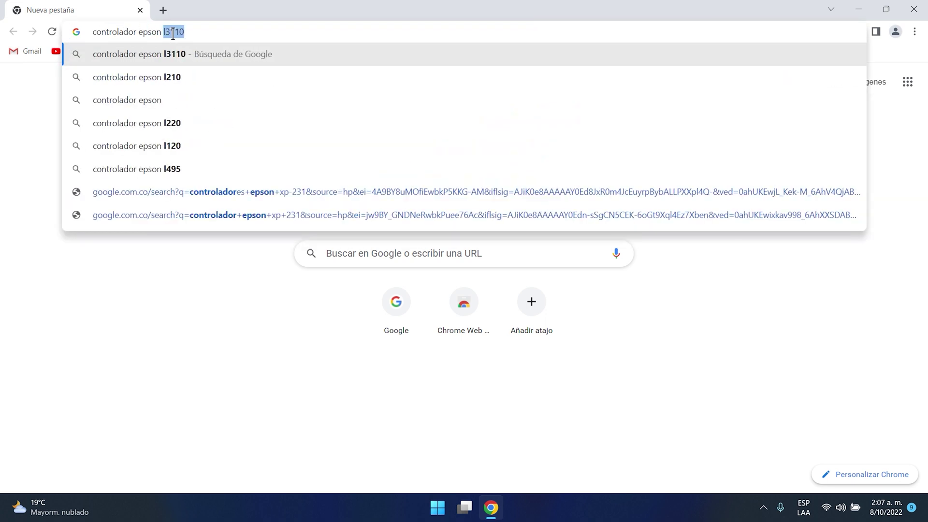
{"action": "type", "text": "xp-"}
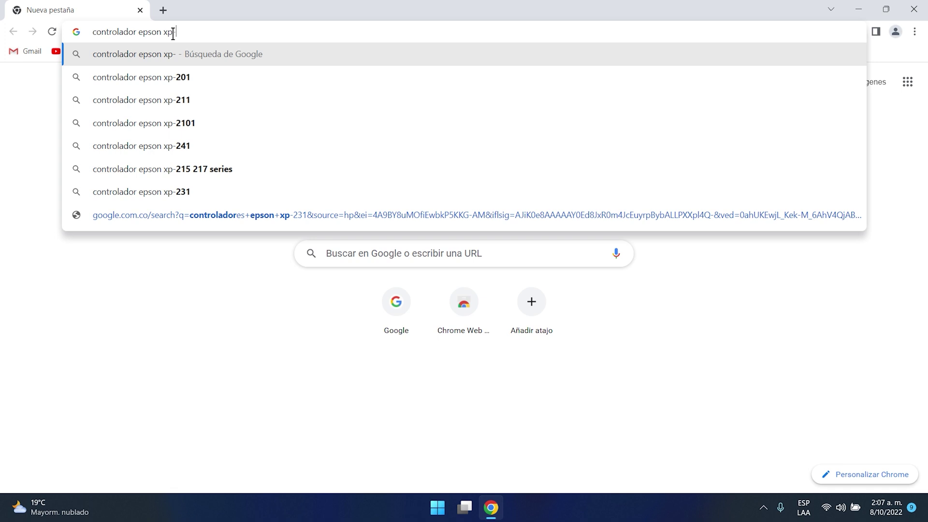
{"action": "type", "text": "231"}
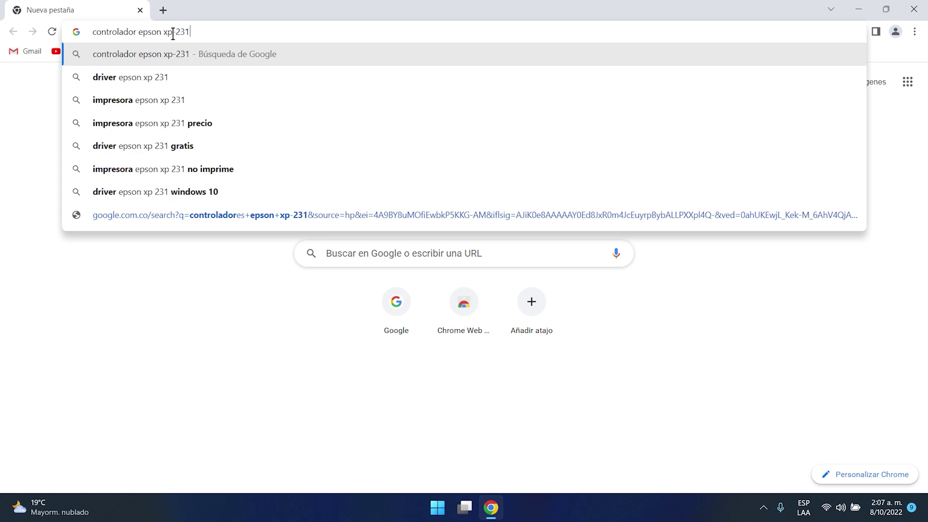
{"action": "key", "text": "Return"}
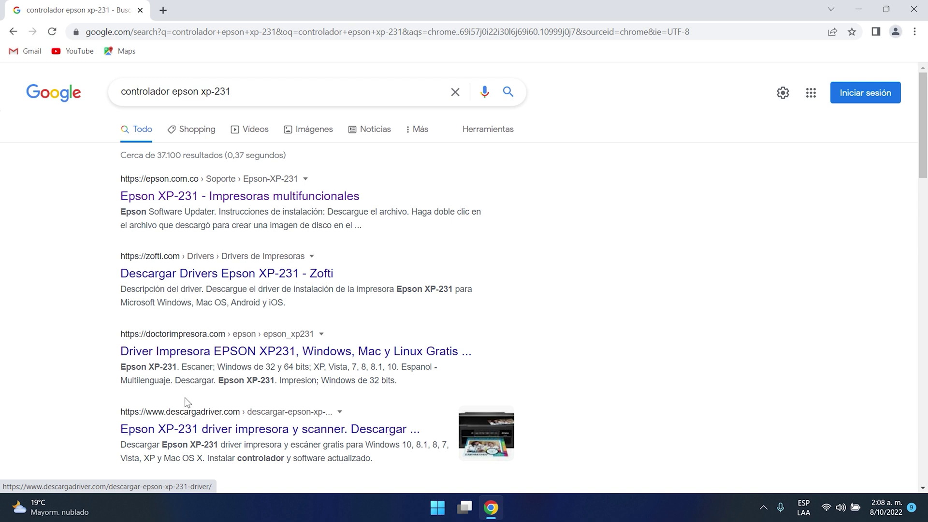
{"action": "left_click", "coordinate": [181, 201]}
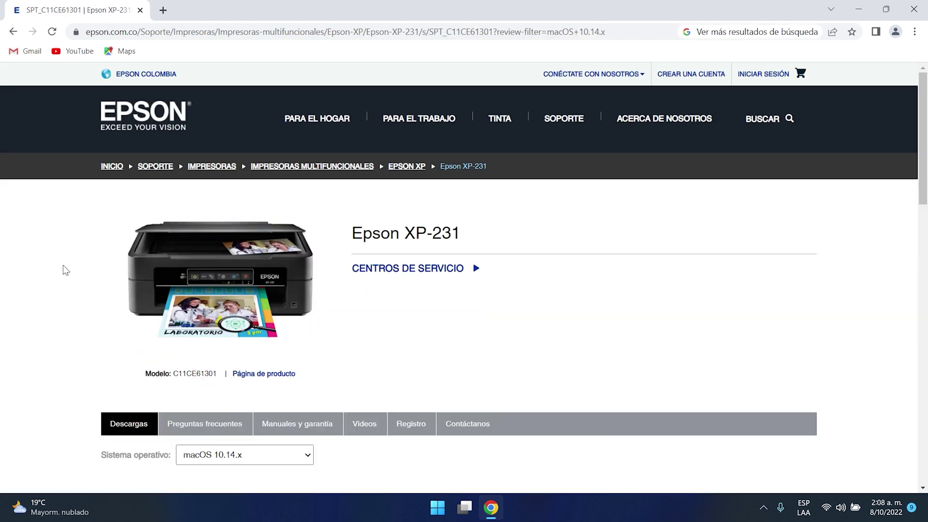
Set the operating system for the XP-231 downloads to Windows 11 and load the matching files.
{"action": "scroll", "coordinate": [65, 269], "scroll_direction": "down", "scroll_amount": 5}
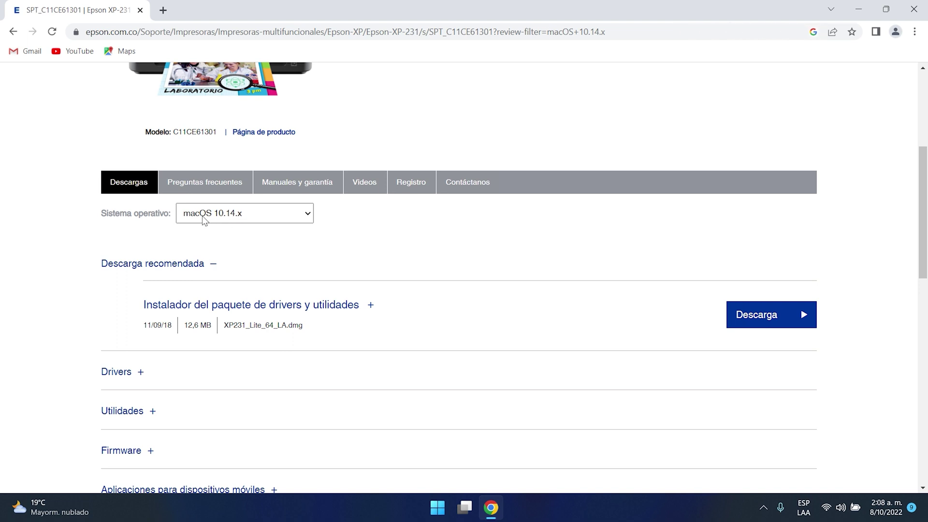
{"action": "left_click", "coordinate": [309, 214]}
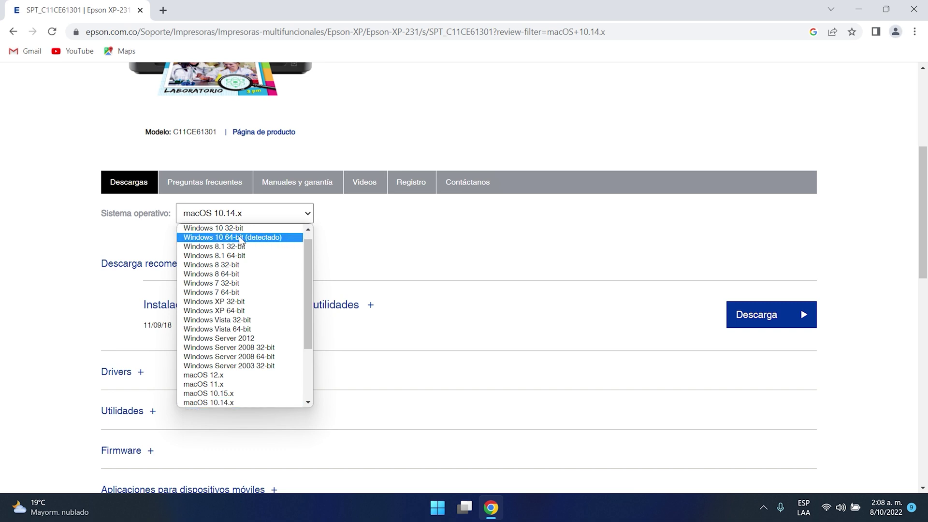
{"action": "scroll", "coordinate": [241, 242], "scroll_direction": "up", "scroll_amount": 1}
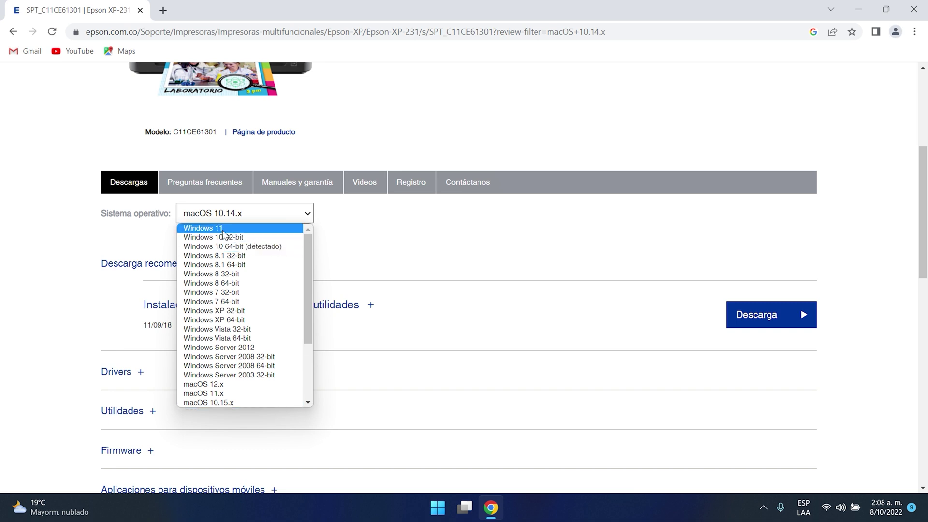
{"action": "left_click", "coordinate": [221, 229]}
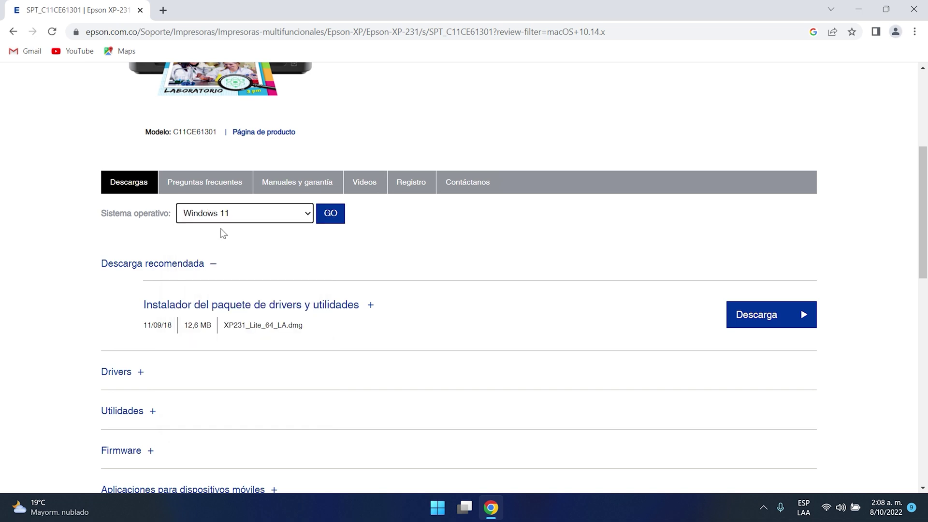
{"action": "left_click", "coordinate": [331, 218]}
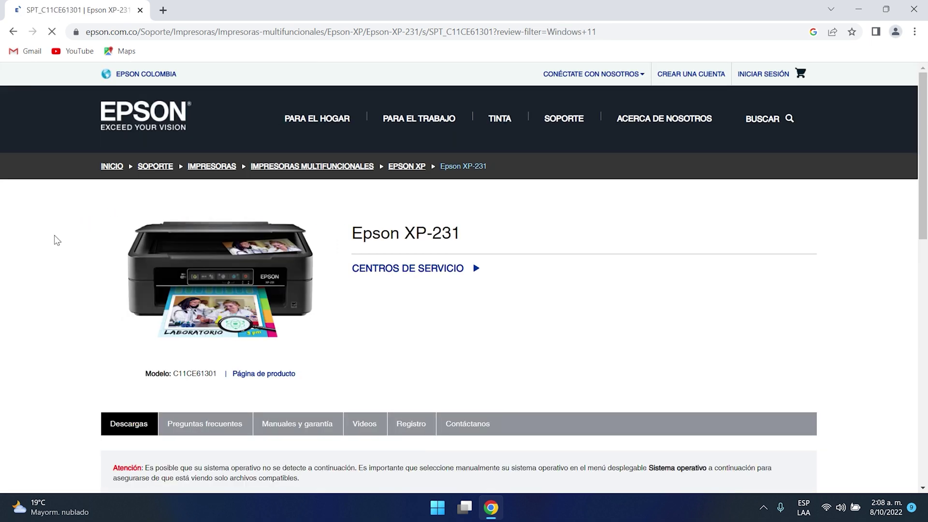
{"action": "scroll", "coordinate": [56, 242], "scroll_direction": "down", "scroll_amount": 7}
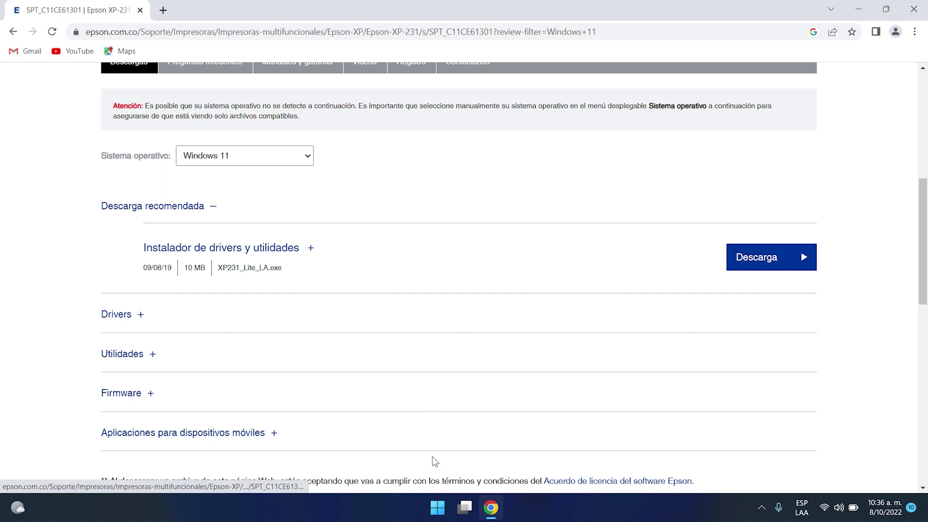
Check the installed Windows edition in the computer's system information, then close Settings.
{"action": "right_click", "coordinate": [438, 510]}
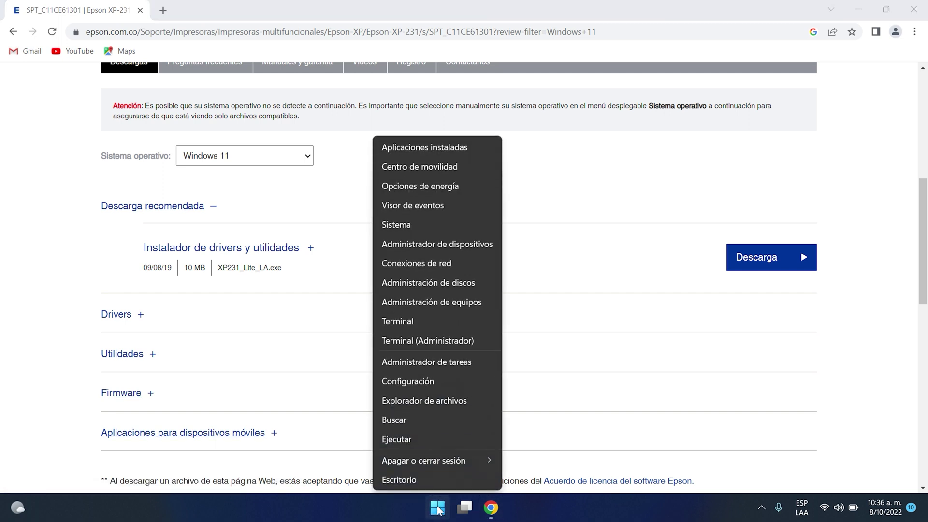
{"action": "left_click", "coordinate": [424, 224]}
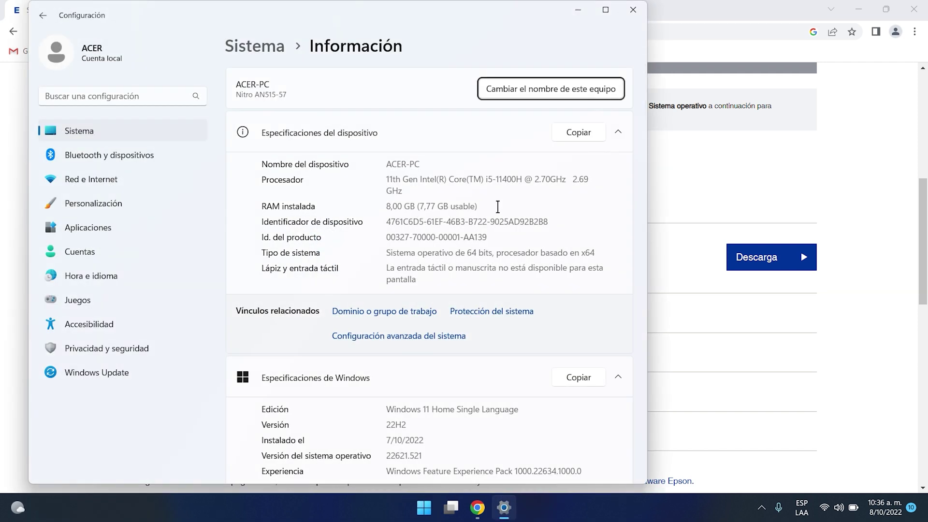
{"action": "left_click", "coordinate": [605, 10]}
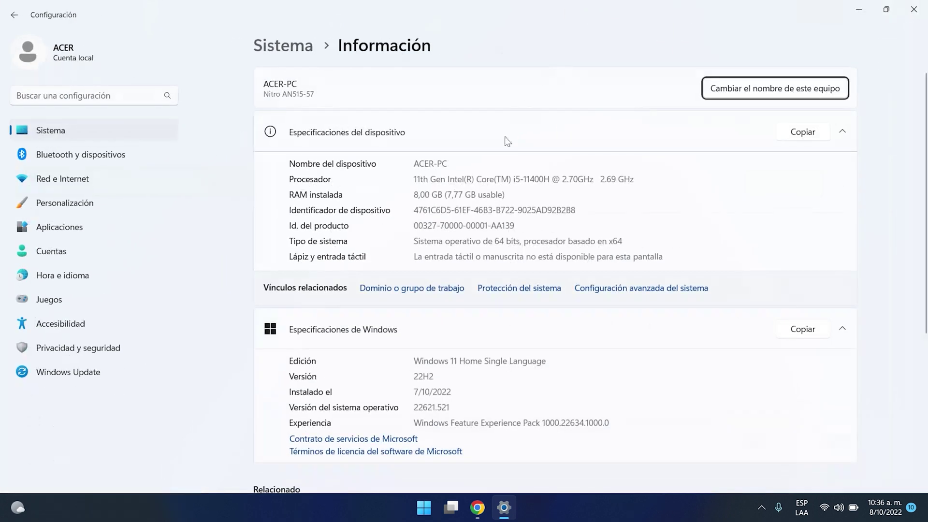
{"action": "left_click_drag", "start_coordinate": [417, 361], "coordinate": [458, 362]}
{"action": "left_click_drag", "start_coordinate": [545, 361], "coordinate": [414, 362]}
{"action": "left_click", "coordinate": [447, 360]}
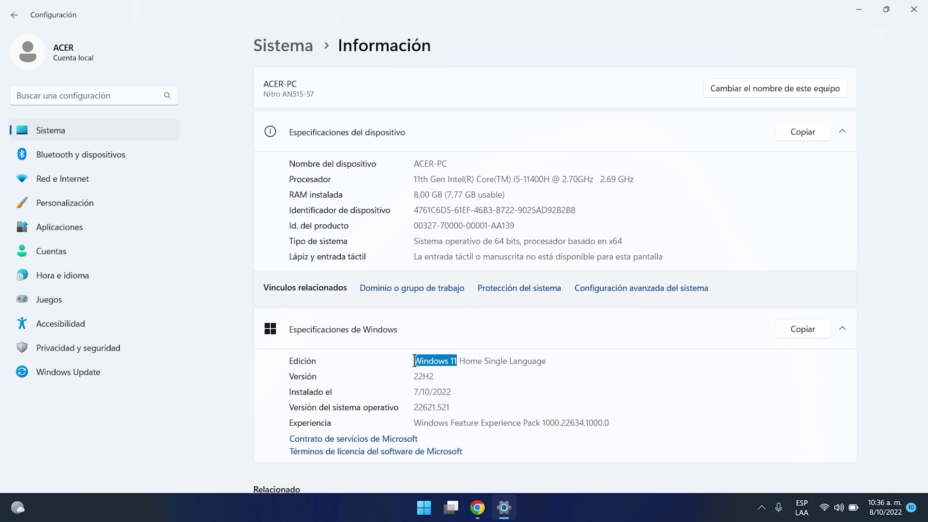
{"action": "left_click", "coordinate": [916, 12]}
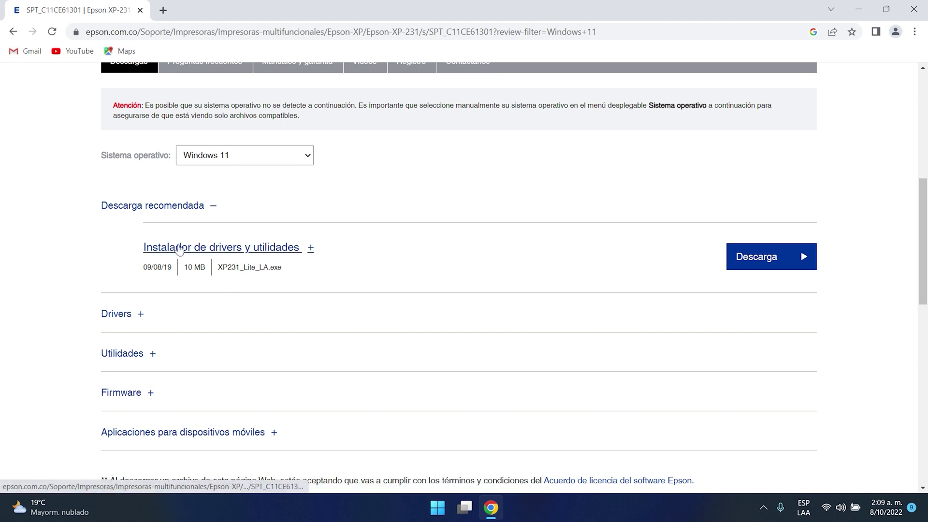
Expand the Drivers section and download Driver de Impresora v2.52.02 and Driver de escáner y EPSON Scan Utility v4.0.2.1.
{"action": "left_click", "coordinate": [113, 316]}
{"action": "scroll", "coordinate": [74, 315], "scroll_direction": "down", "scroll_amount": 3}
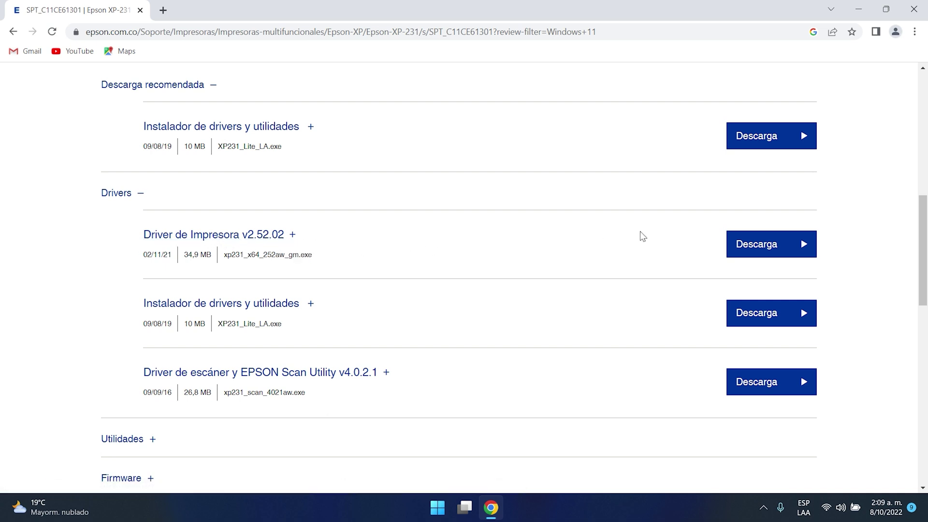
{"action": "left_click", "coordinate": [764, 249]}
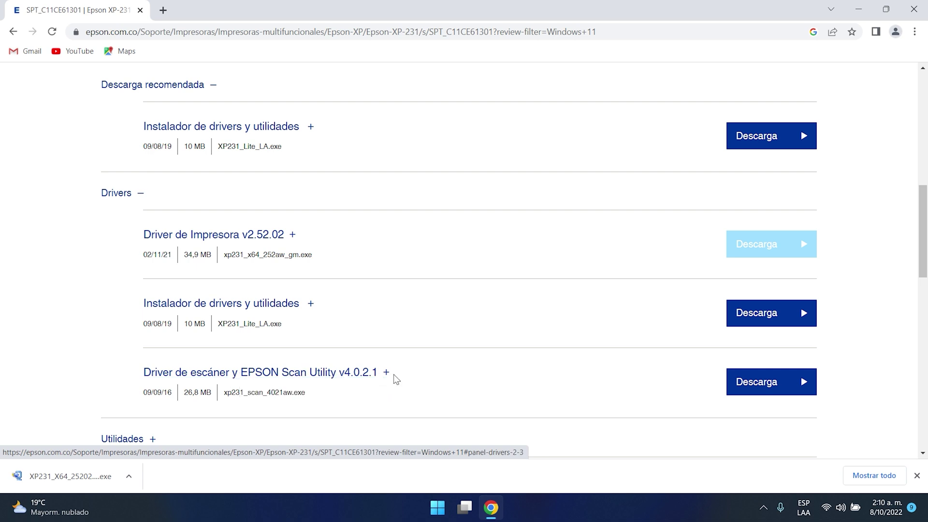
{"action": "left_click", "coordinate": [774, 384]}
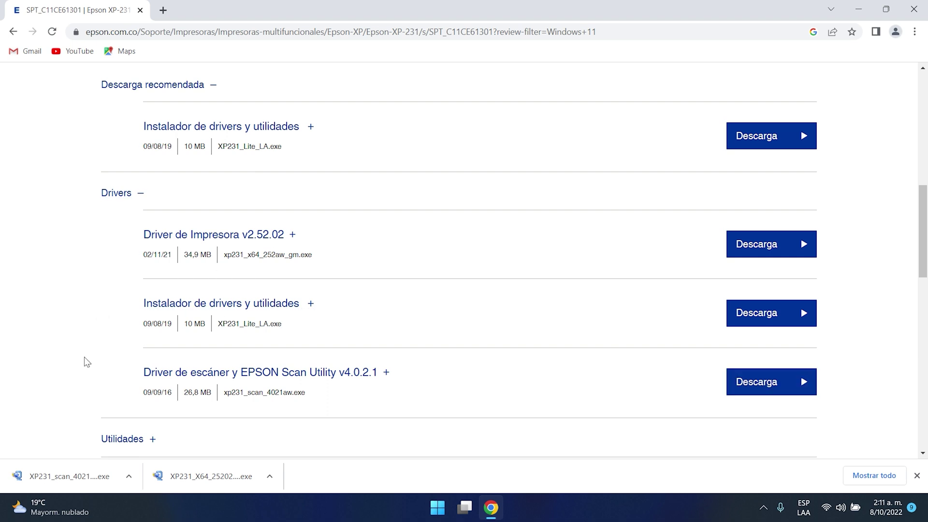
Show the downloaded printer driver in its folder, snap that window to a quarter of the screen, and close the browser.
{"action": "left_click", "coordinate": [269, 476]}
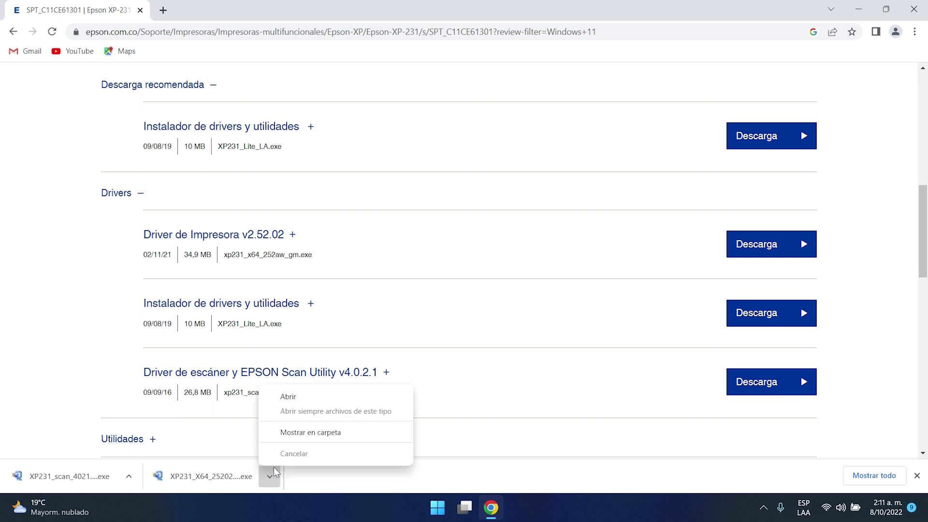
{"action": "left_click", "coordinate": [292, 437]}
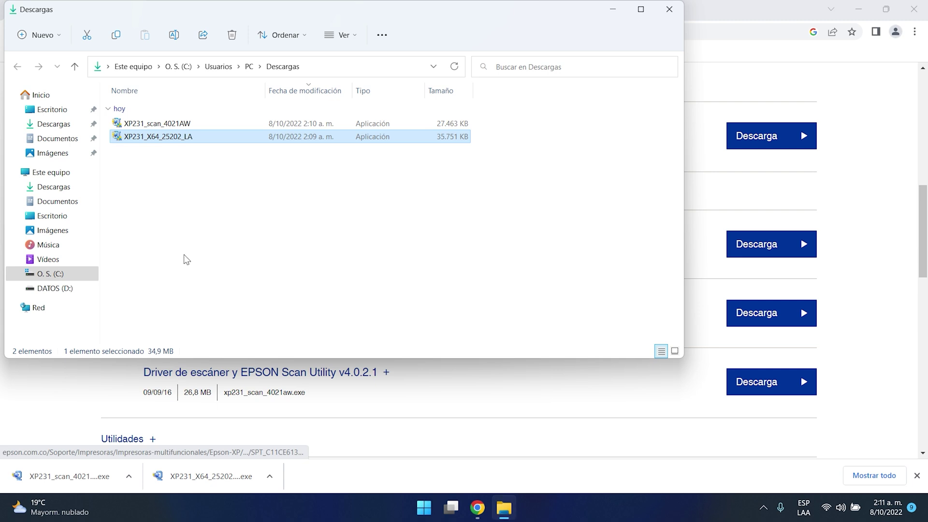
{"action": "left_click", "coordinate": [193, 171]}
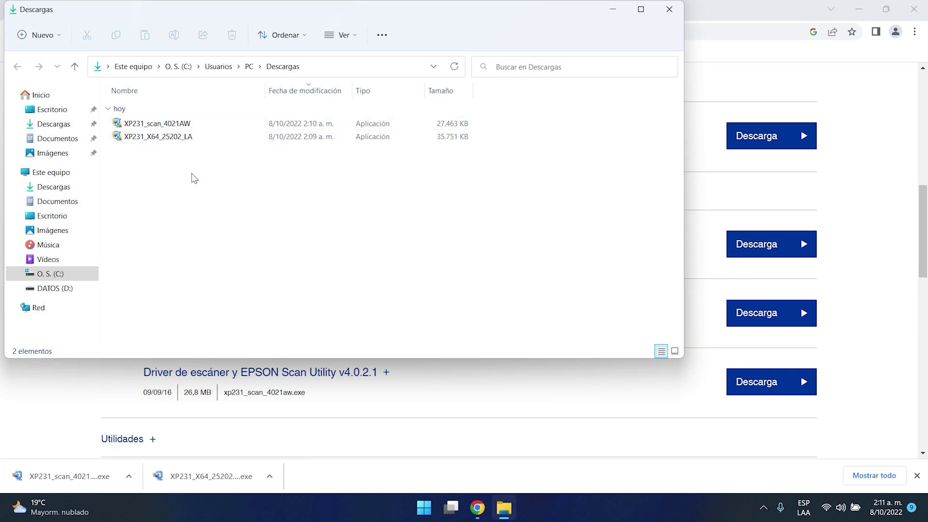
{"action": "left_click_drag", "start_coordinate": [246, 10], "coordinate": [546, 35]}
{"action": "left_click", "coordinate": [286, 174]}
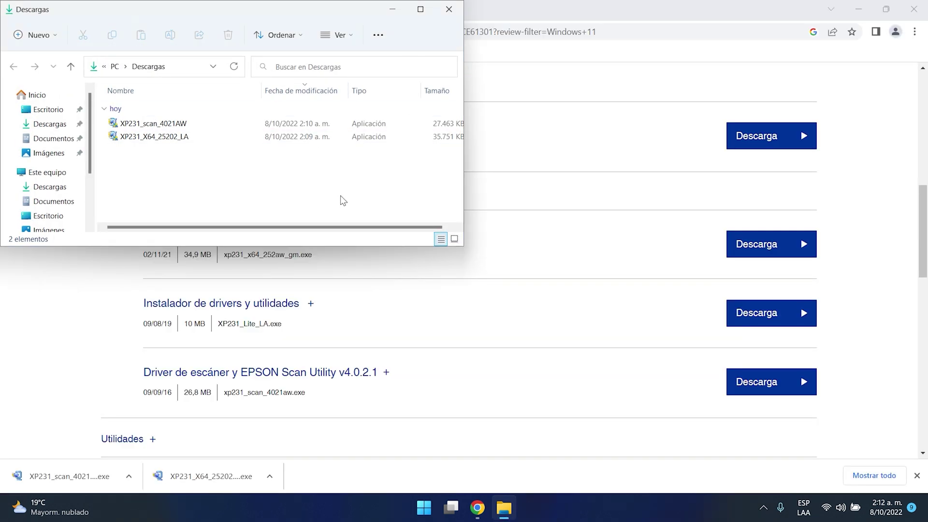
{"action": "left_click", "coordinate": [654, 18]}
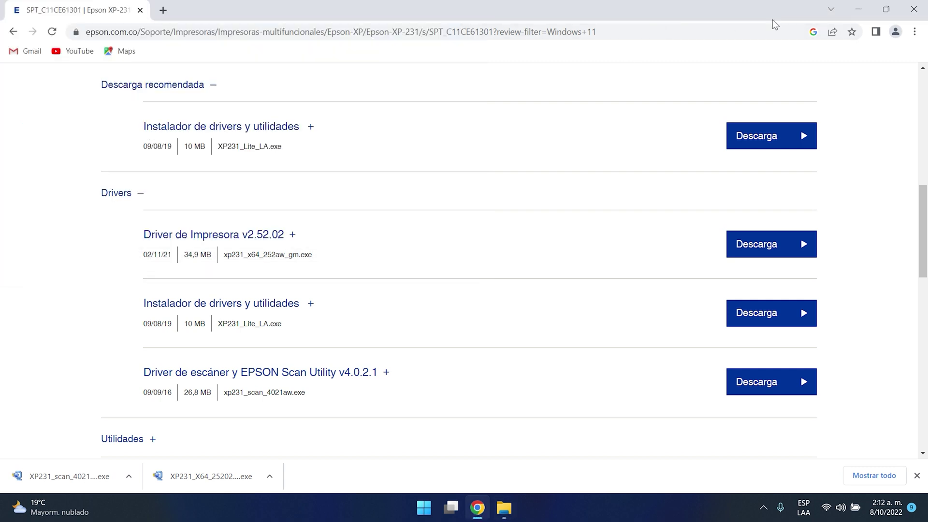
{"action": "left_click", "coordinate": [914, 10]}
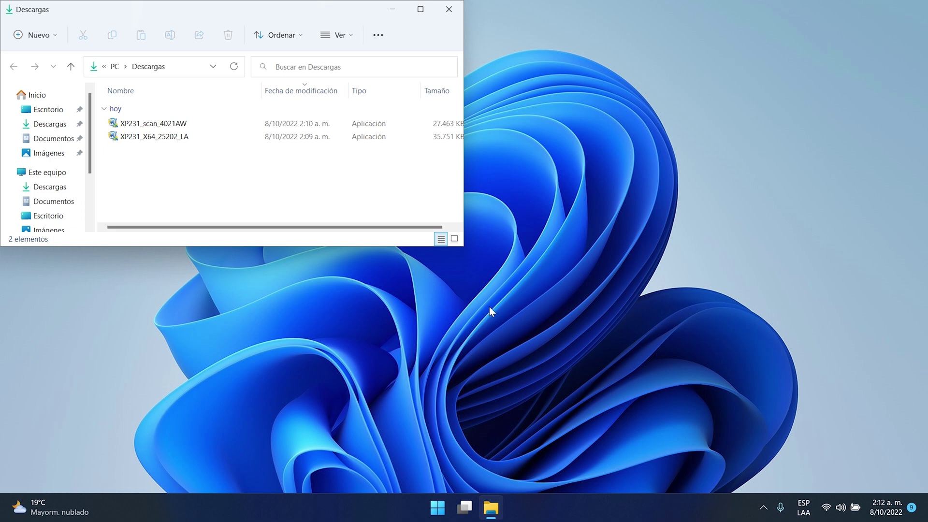
Open Device Manager, snap it beneath the Descargas window, and look through its device categories.
{"action": "right_click", "coordinate": [438, 508]}
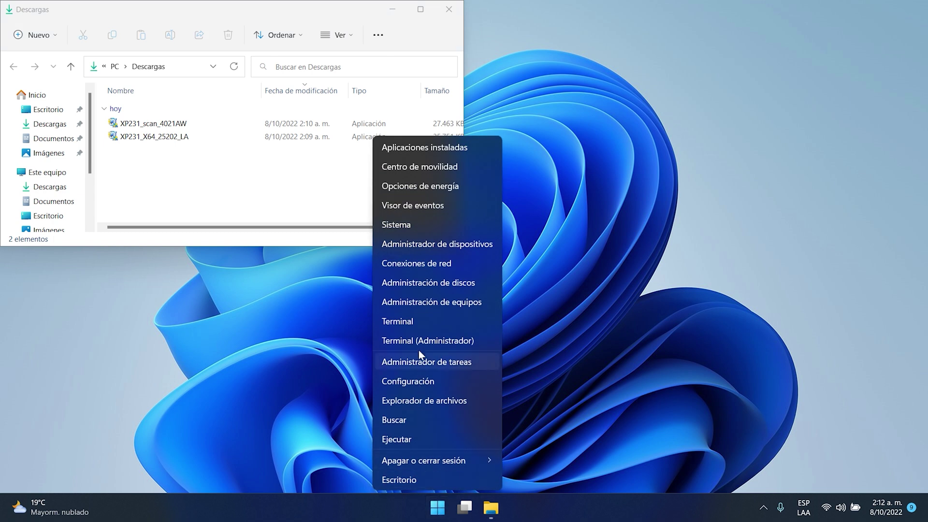
{"action": "left_click", "coordinate": [437, 243]}
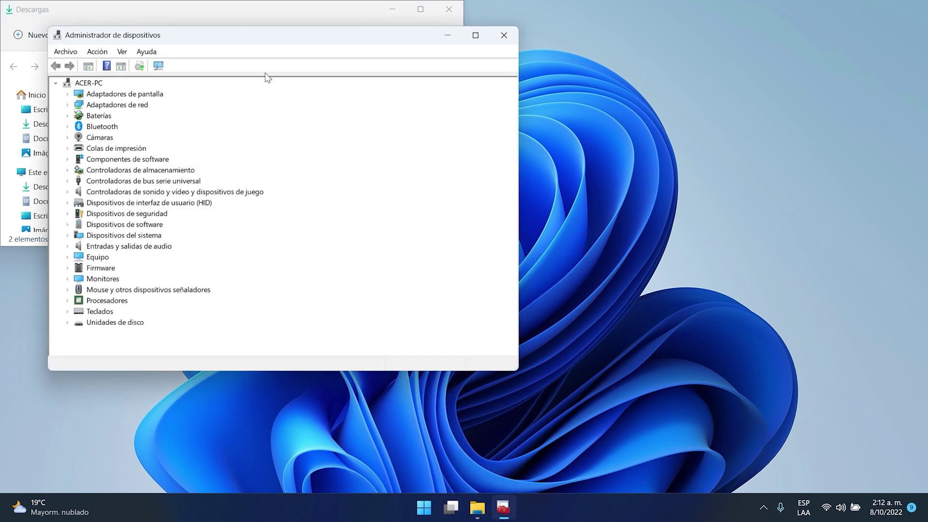
{"action": "left_click_drag", "start_coordinate": [275, 34], "coordinate": [556, 58]}
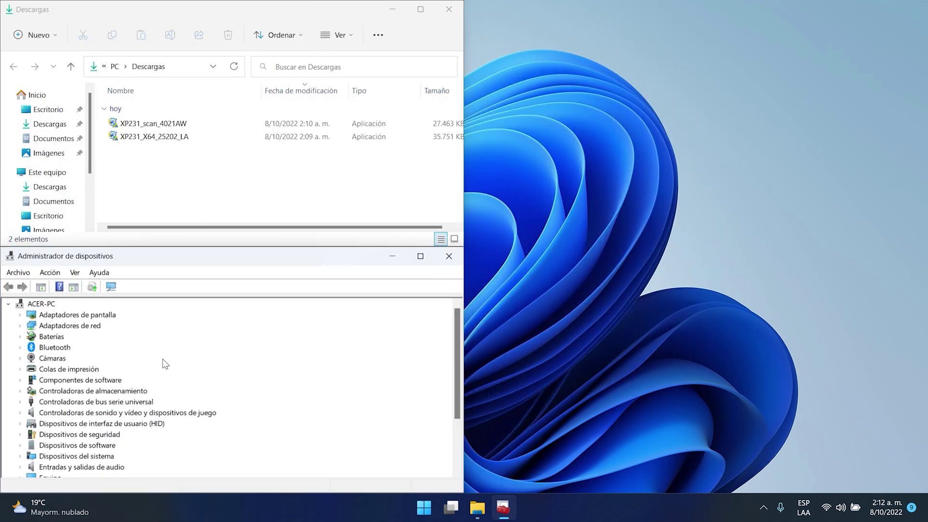
{"action": "scroll", "coordinate": [146, 401], "scroll_direction": "down", "scroll_amount": 3}
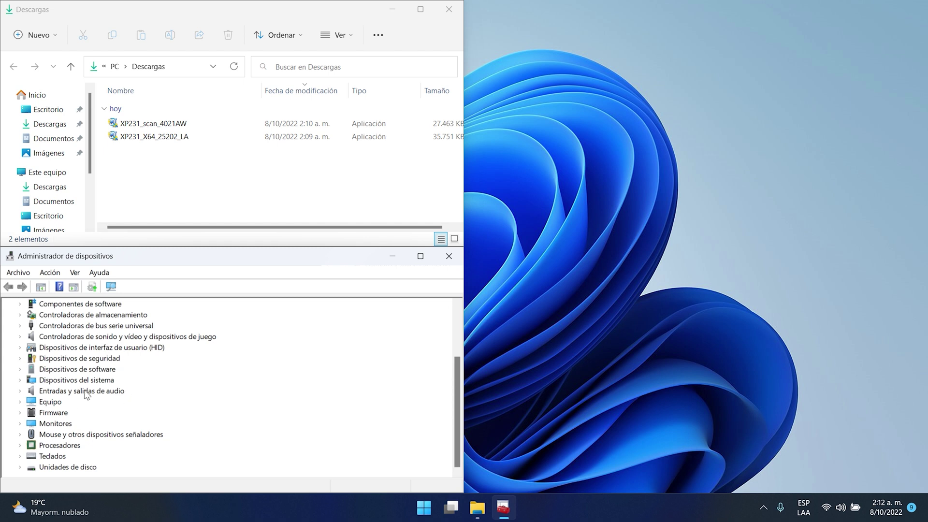
{"action": "scroll", "coordinate": [87, 392], "scroll_direction": "up", "scroll_amount": 3}
{"action": "scroll", "coordinate": [92, 386], "scroll_direction": "down", "scroll_amount": 3}
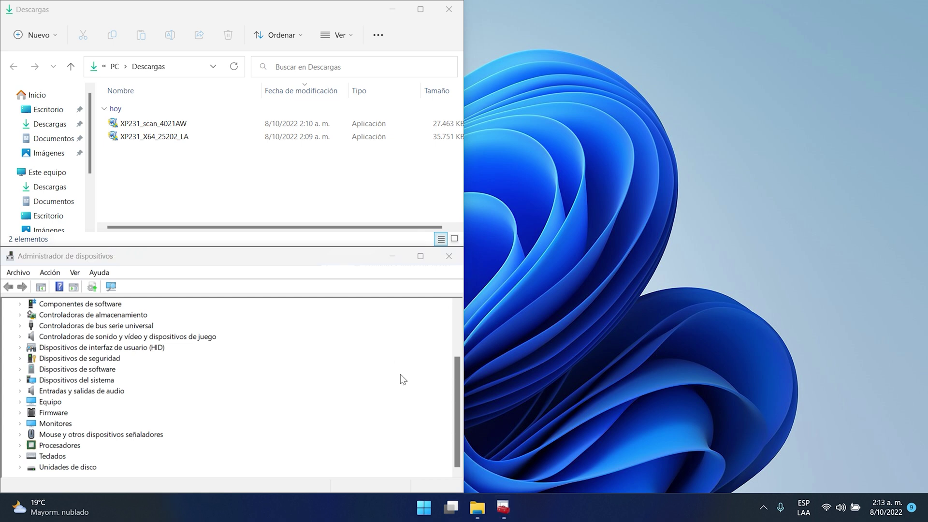
Search Windows for "confi" and open the Configuración app.
{"action": "left_click", "coordinate": [426, 508]}
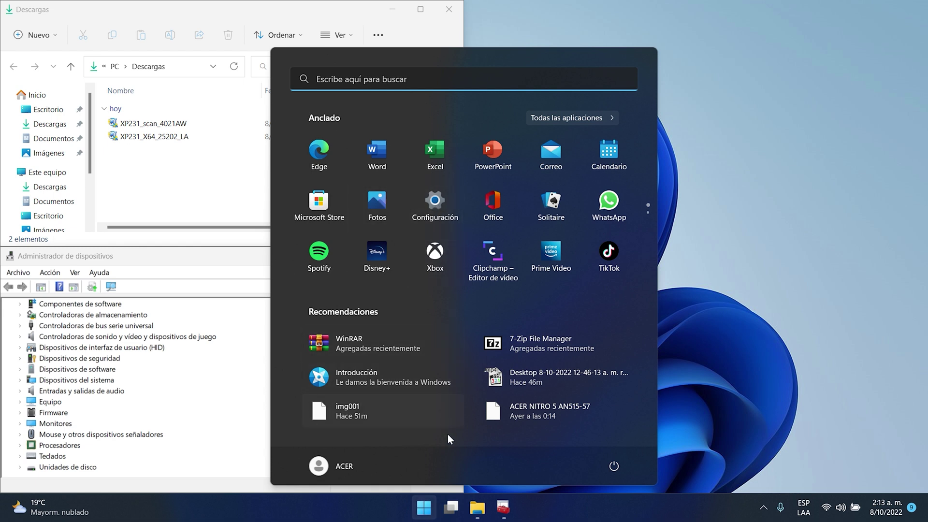
{"action": "type", "text": "confi"}
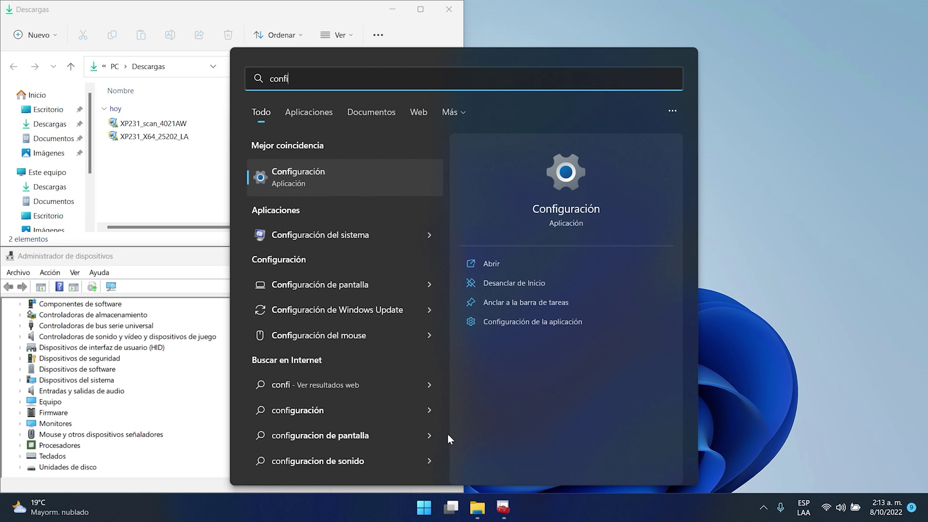
{"action": "left_click", "coordinate": [311, 182]}
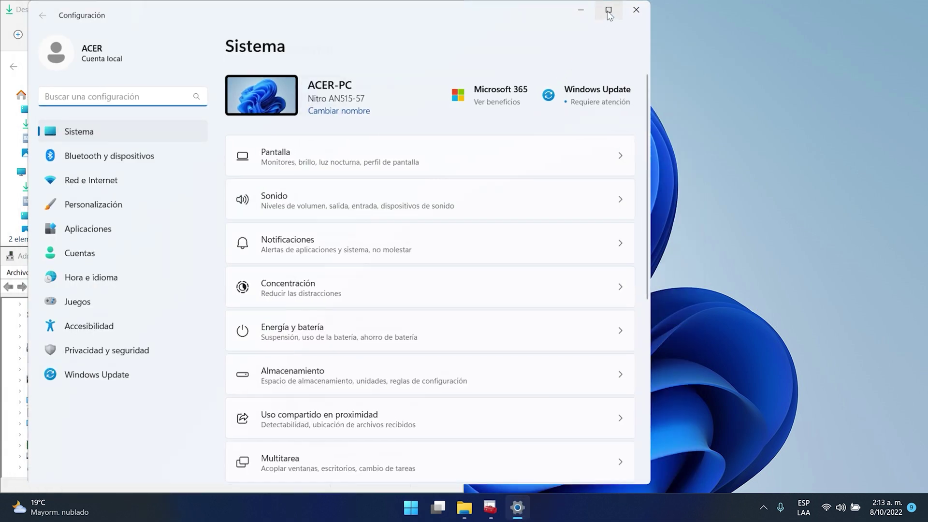
Open the Impresoras y escáneres settings under Bluetooth y dispositivos and snap Configuración to half the screen beside the other windows.
{"action": "left_click", "coordinate": [606, 10]}
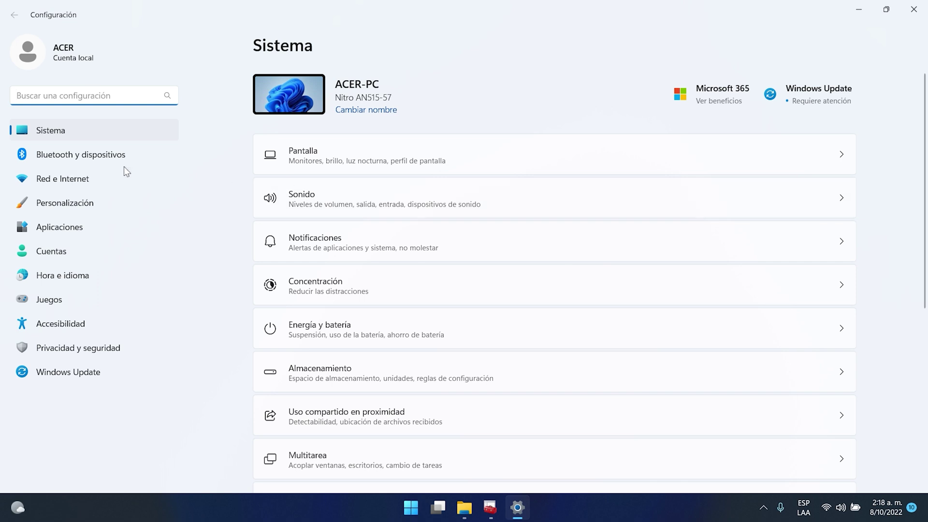
{"action": "left_click", "coordinate": [84, 160]}
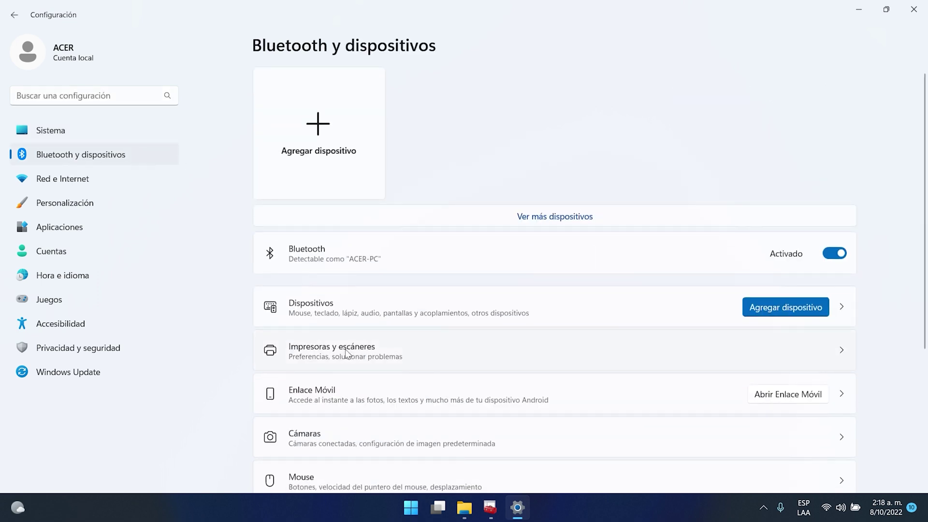
{"action": "left_click", "coordinate": [346, 353]}
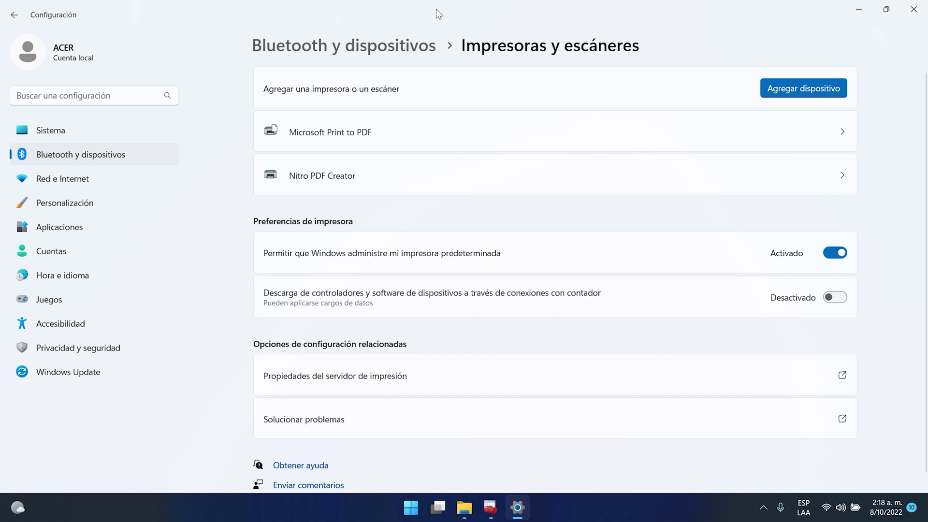
{"action": "left_click_drag", "start_coordinate": [436, 9], "coordinate": [927, 199]}
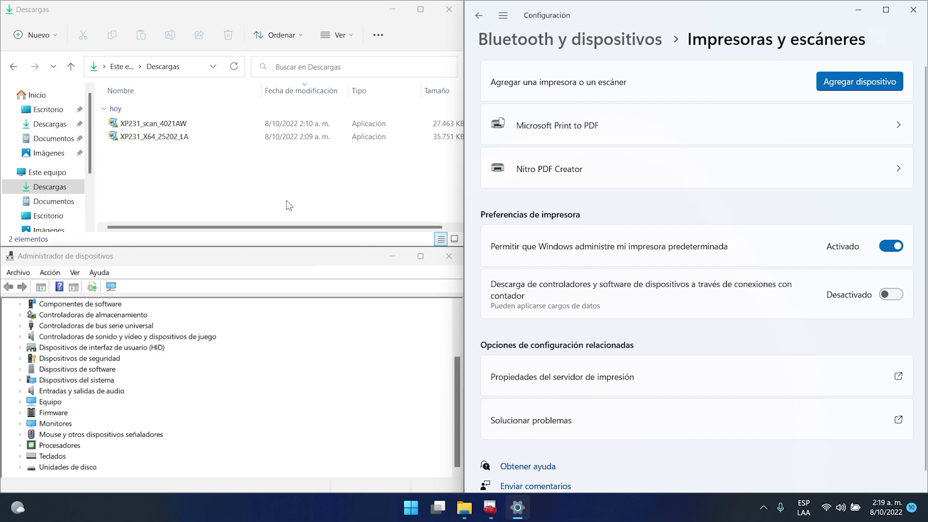
Examine the EPSON Scanner entry under Otros dispositivos in Device Manager.
{"action": "left_click", "coordinate": [141, 388]}
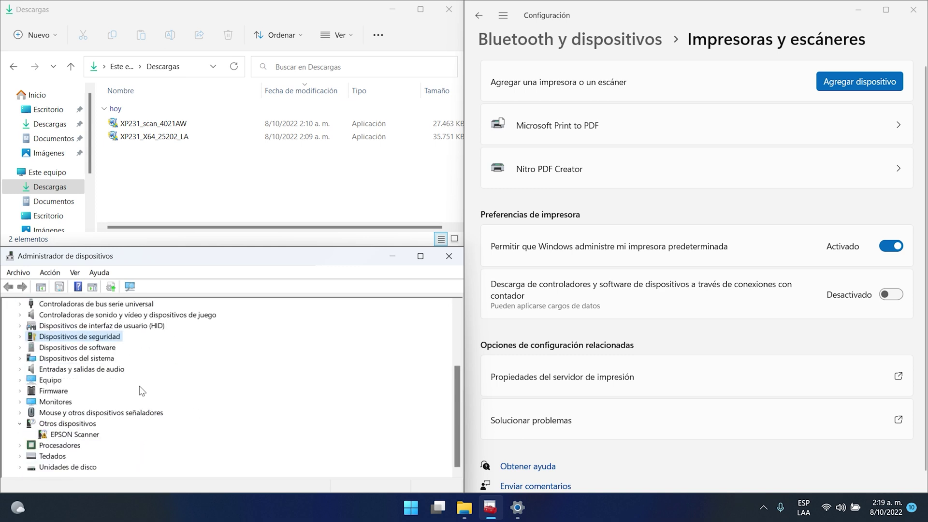
{"action": "left_click", "coordinate": [88, 435]}
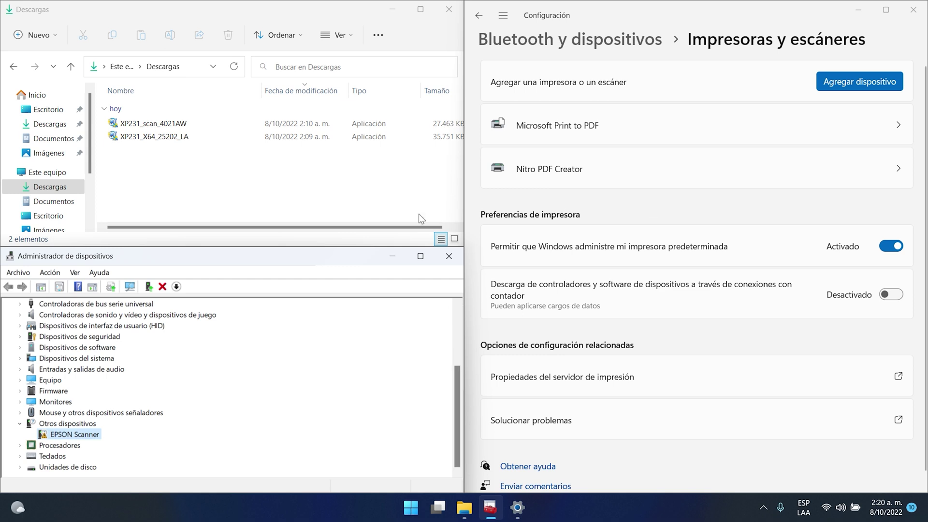
Run the downloaded printer driver installer XP231_X64_25202_LA as administrator.
{"action": "left_click", "coordinate": [164, 168]}
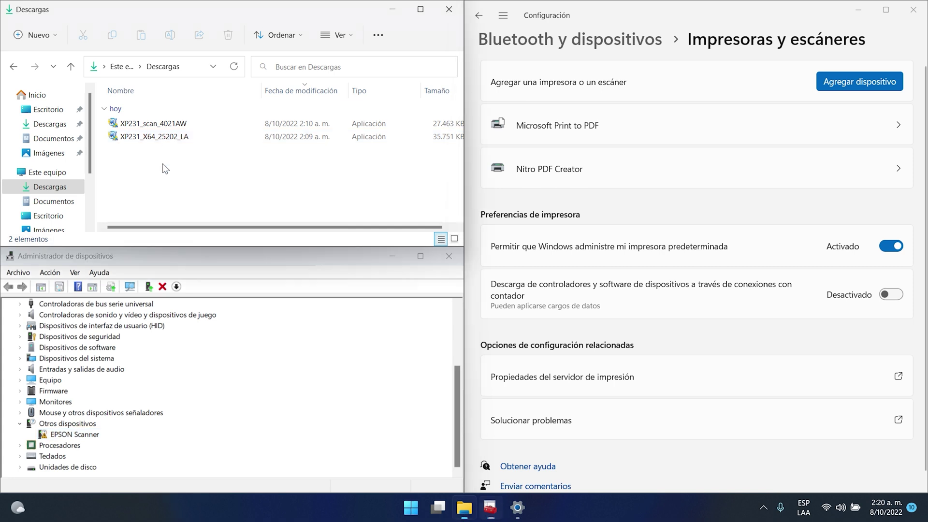
{"action": "left_click", "coordinate": [147, 138]}
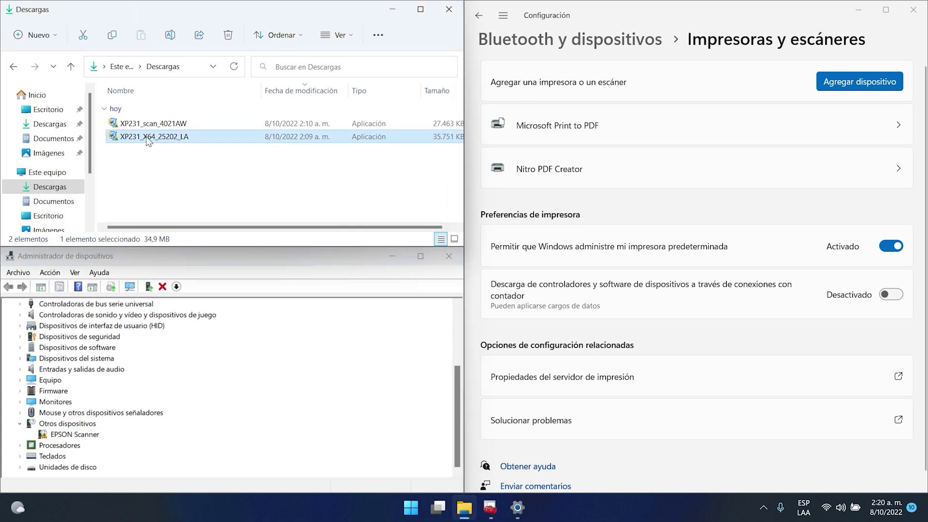
{"action": "right_click", "coordinate": [147, 139]}
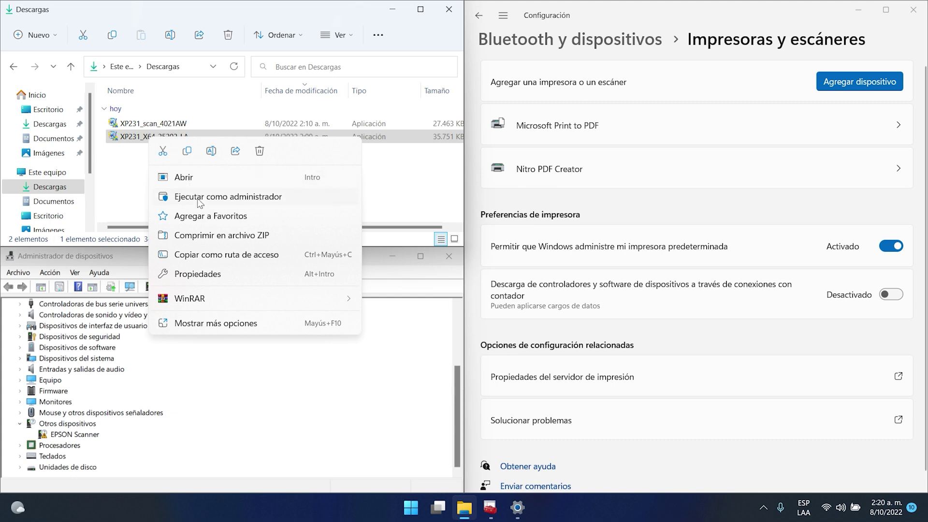
{"action": "left_click", "coordinate": [213, 198]}
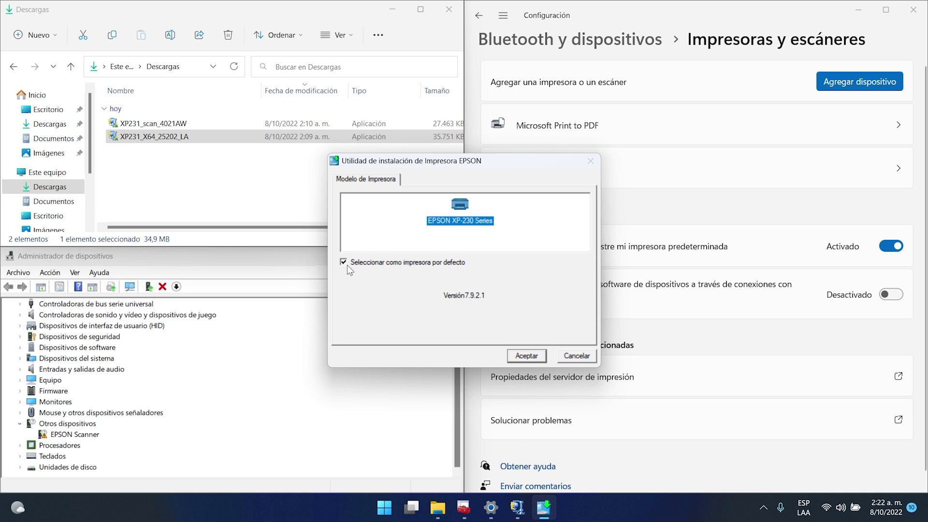
Install the EPSON XP-230 Series driver as the default printer in español (Spanish), accepting the license agreement and closing the installer.
{"action": "left_click", "coordinate": [527, 356]}
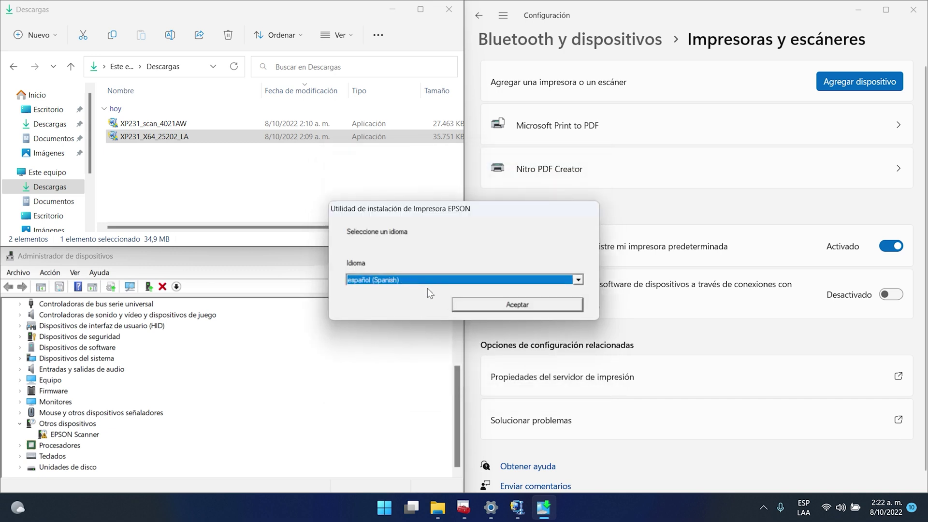
{"action": "left_click", "coordinate": [515, 306]}
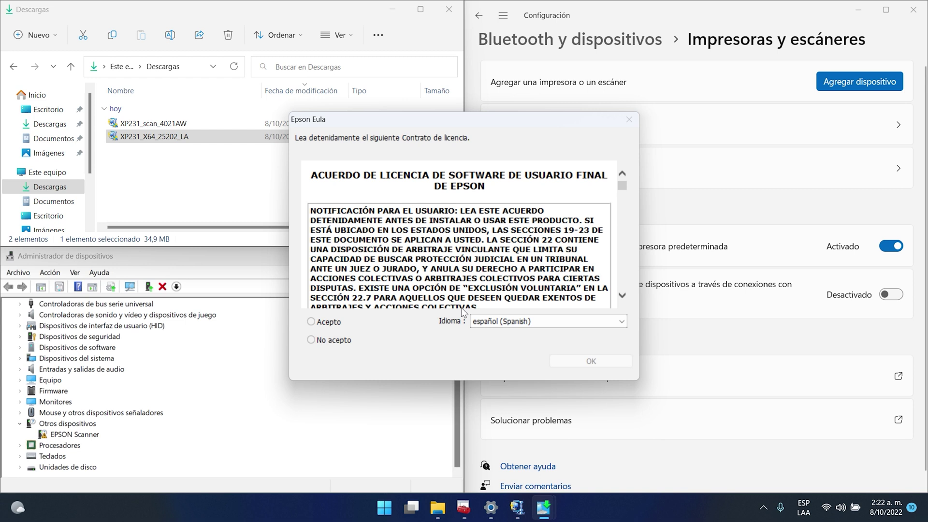
{"action": "left_click", "coordinate": [313, 323]}
{"action": "left_click", "coordinate": [590, 363]}
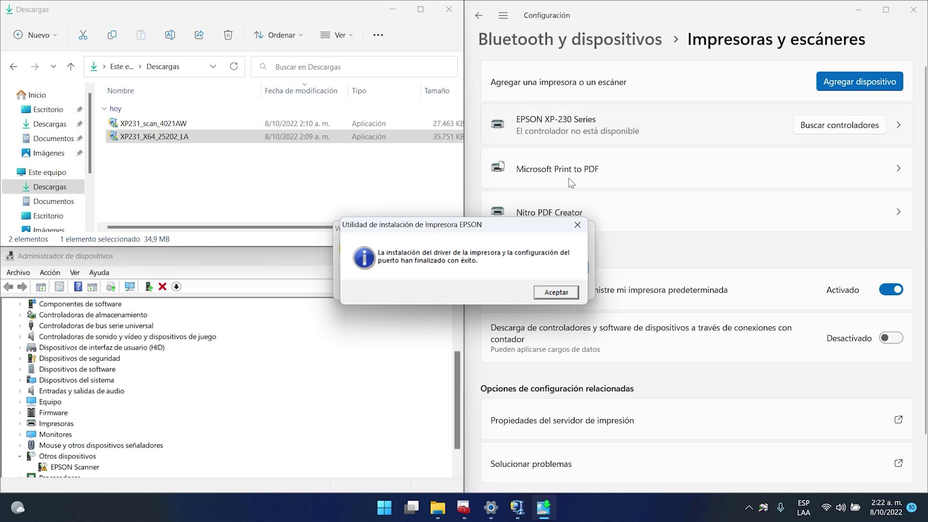
{"action": "left_click", "coordinate": [557, 293]}
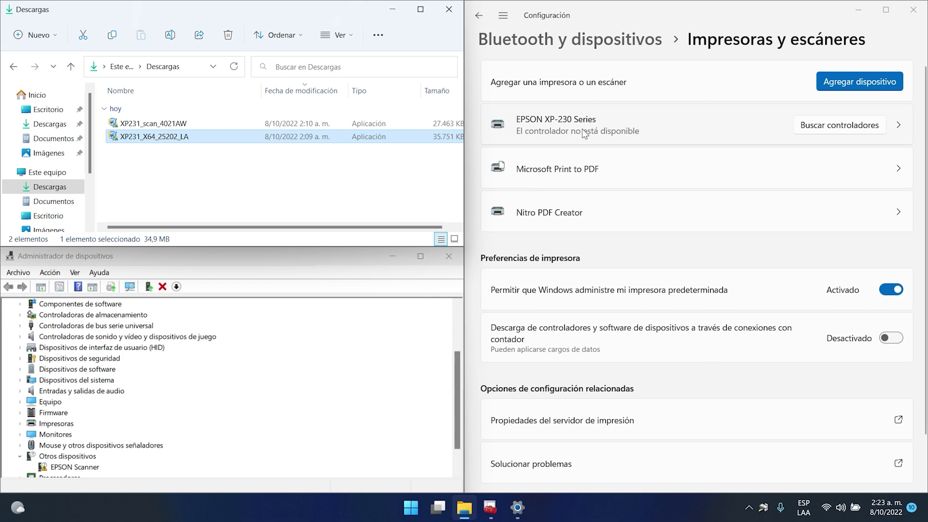
Expand Impresoras in Device Manager and examine the EPSON XP-230 Series and EPSON Scanner entries.
{"action": "left_click", "coordinate": [80, 466]}
{"action": "scroll", "coordinate": [79, 467], "scroll_direction": "down", "scroll_amount": 1}
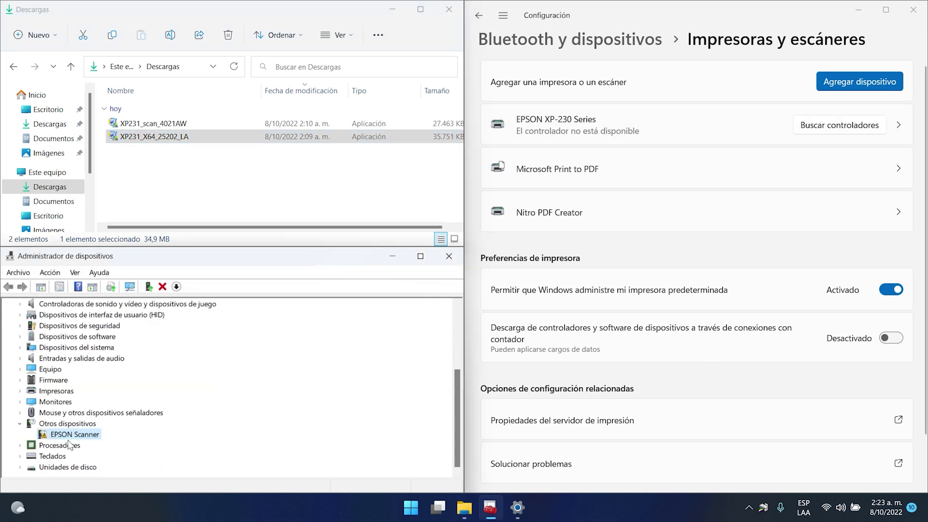
{"action": "left_click", "coordinate": [19, 390]}
{"action": "left_click", "coordinate": [80, 402]}
{"action": "scroll", "coordinate": [104, 405], "scroll_direction": "down", "scroll_amount": 1}
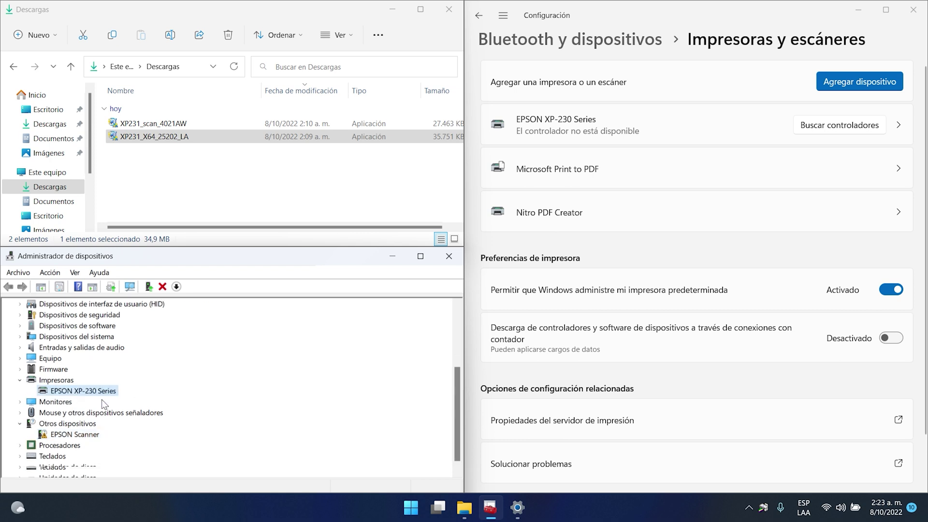
{"action": "left_click", "coordinate": [72, 436]}
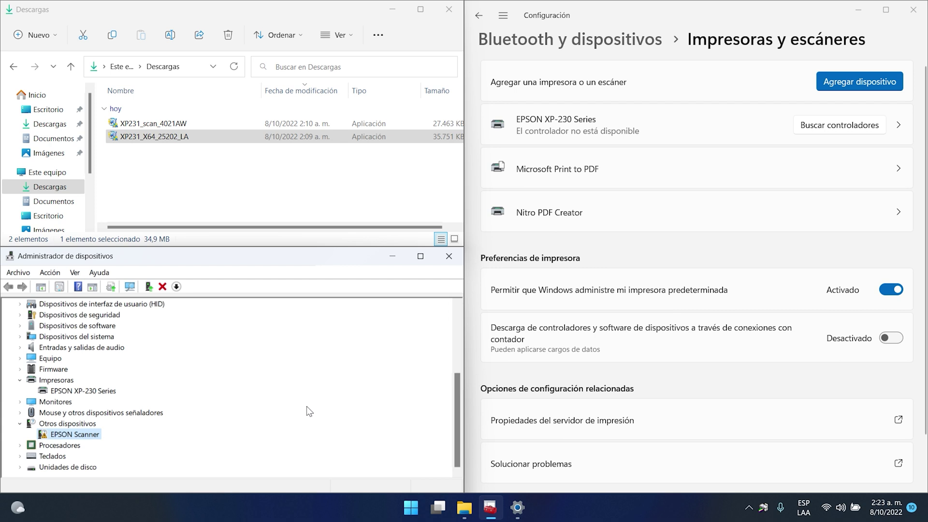
Run the downloaded scanner installer XP231_scan_4021AW as administrator.
{"action": "left_click", "coordinate": [145, 136]}
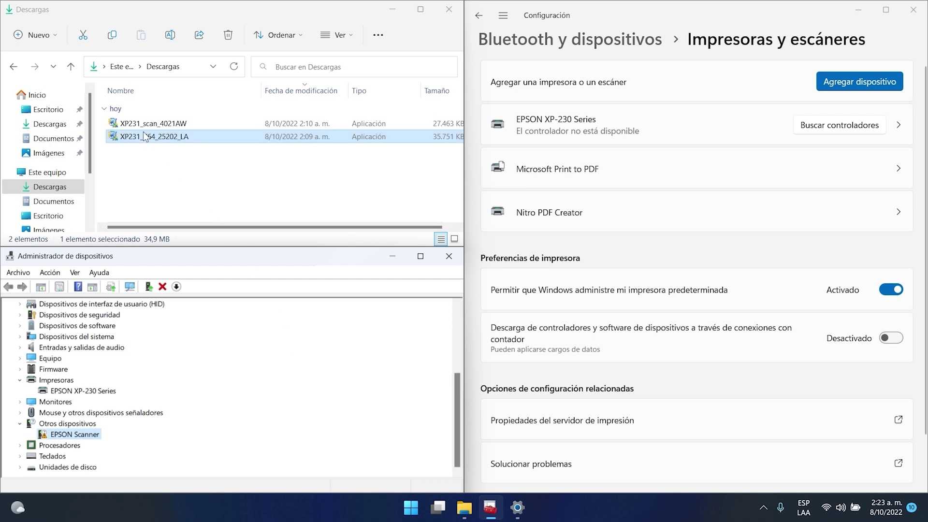
{"action": "left_click", "coordinate": [145, 124]}
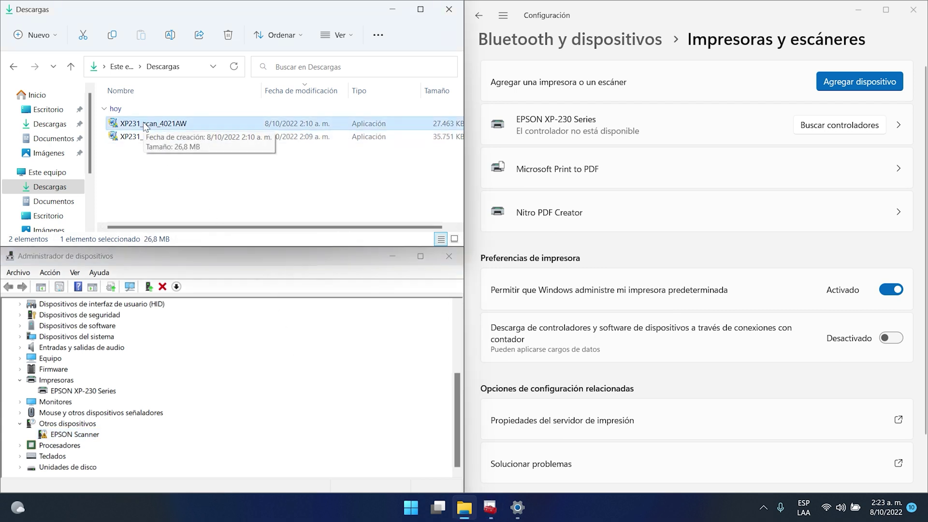
{"action": "right_click", "coordinate": [145, 126]}
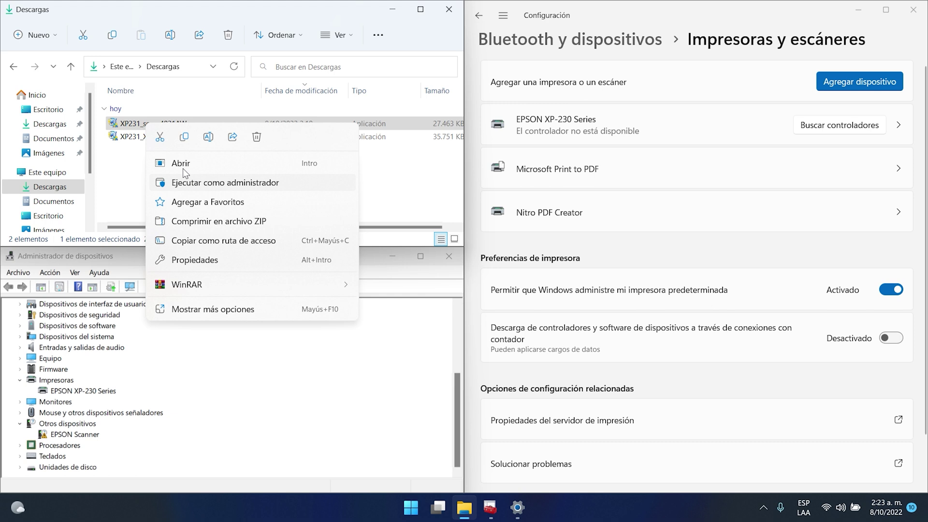
{"action": "left_click", "coordinate": [197, 183]}
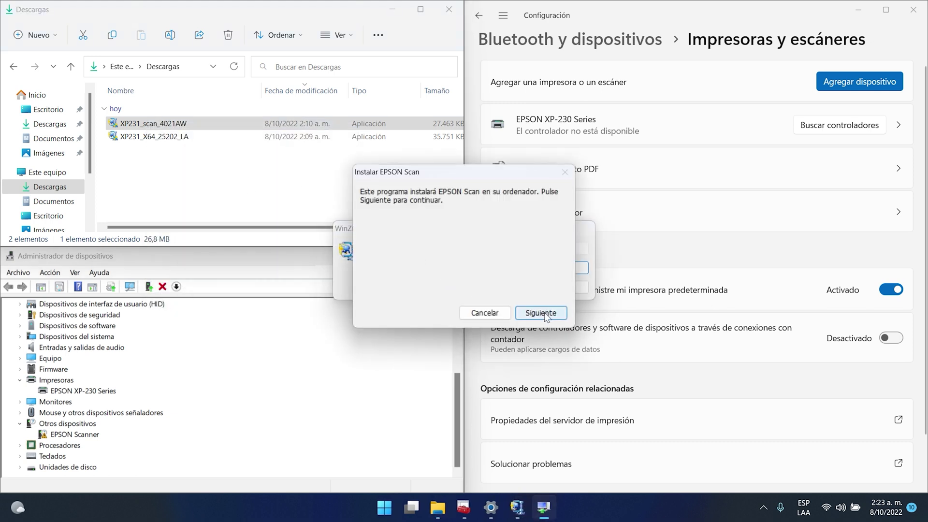
Install EPSON Scan, accepting its license agreement, and finish the installer.
{"action": "left_click", "coordinate": [545, 313]}
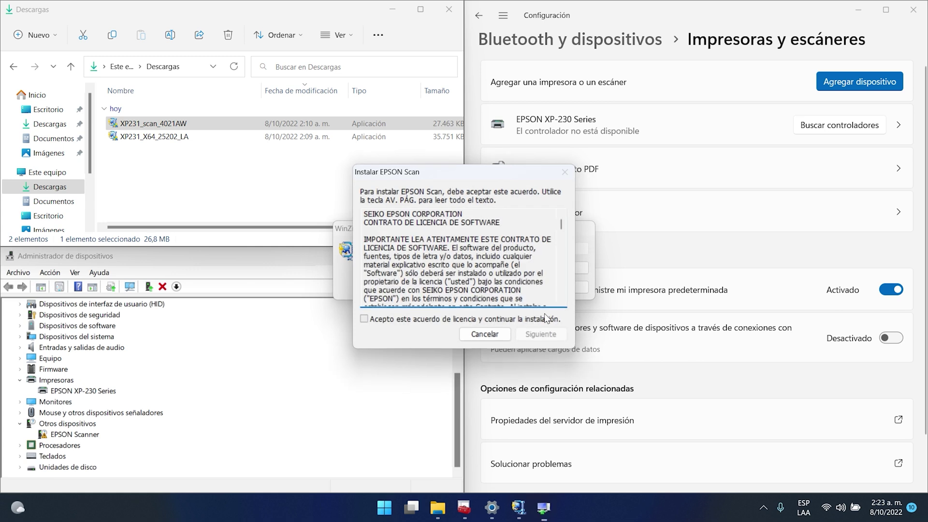
{"action": "left_click", "coordinate": [387, 319]}
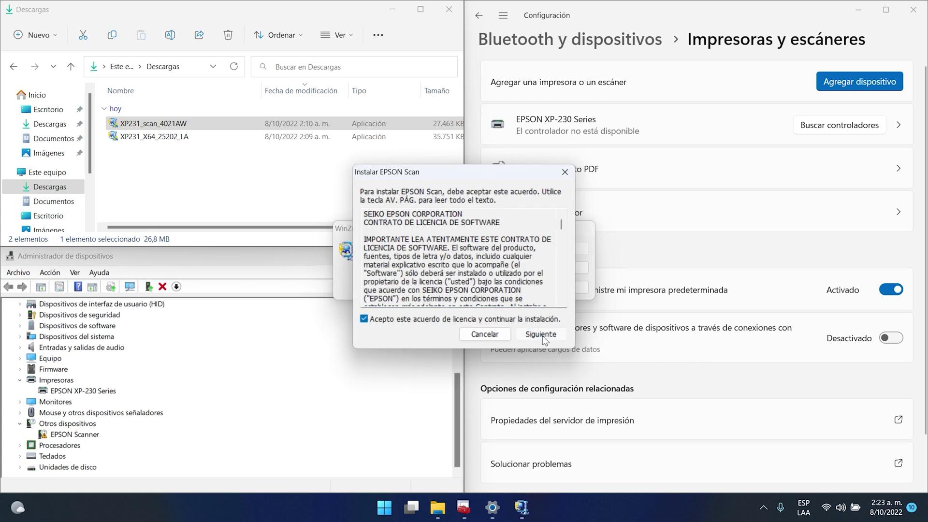
{"action": "left_click", "coordinate": [541, 334]}
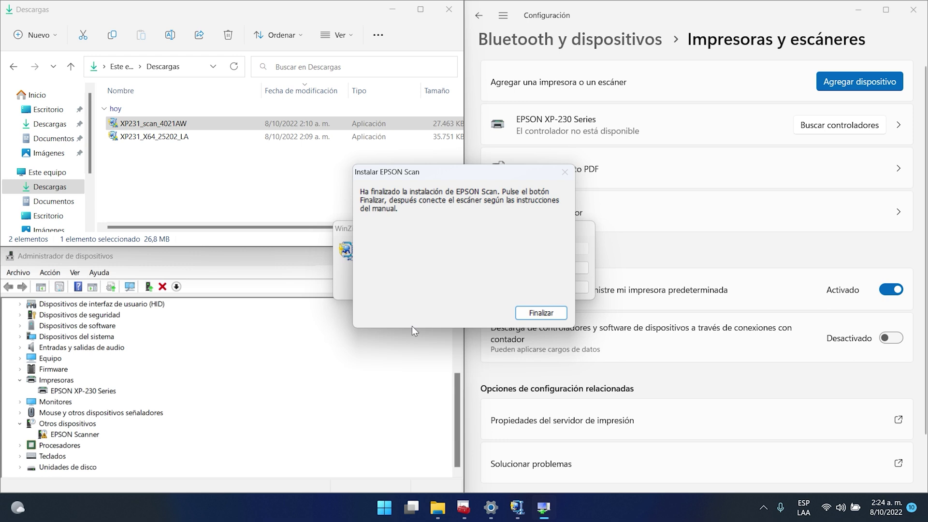
{"action": "left_click", "coordinate": [541, 314]}
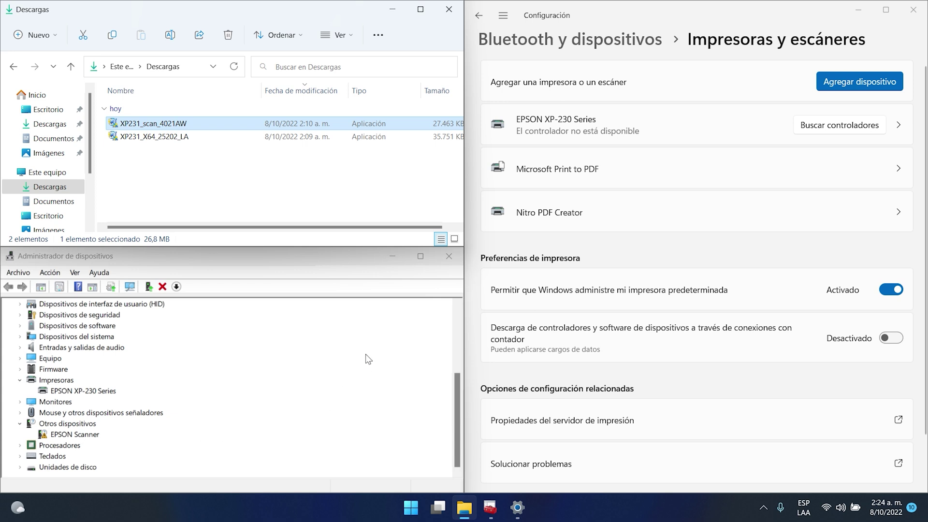
{"action": "right_click", "coordinate": [414, 505]}
{"action": "mouse_move", "coordinate": [437, 461]}
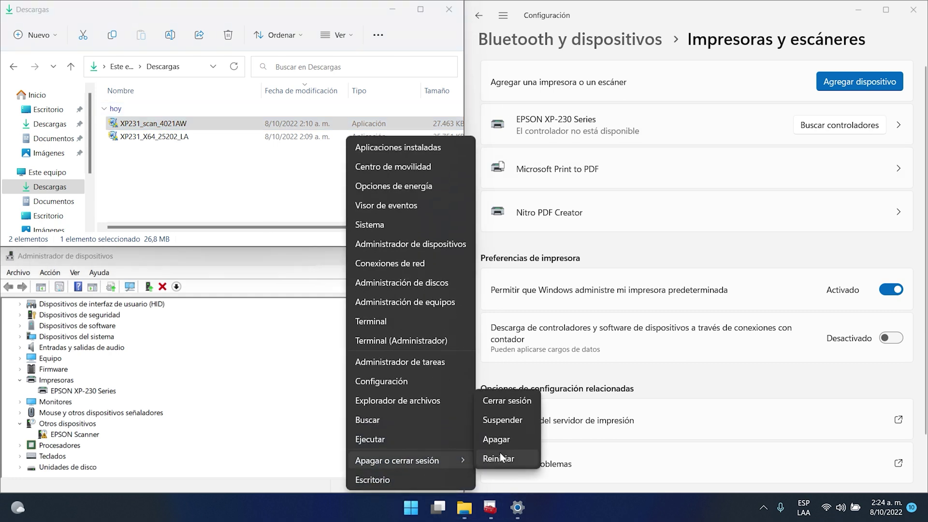
{"action": "left_click", "coordinate": [312, 409]}
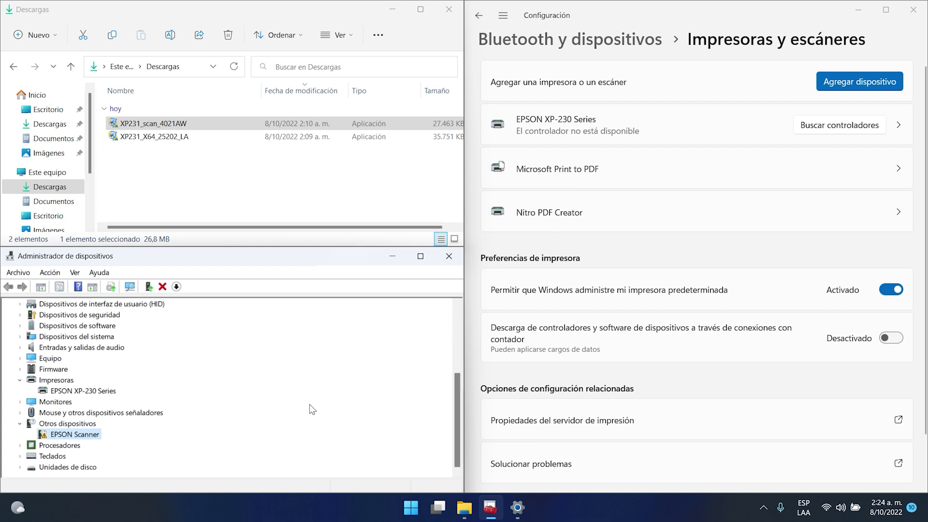
Scan for hardware changes from the EPSON XP-230 Series printer entry in Device Manager.
{"action": "right_click", "coordinate": [65, 392]}
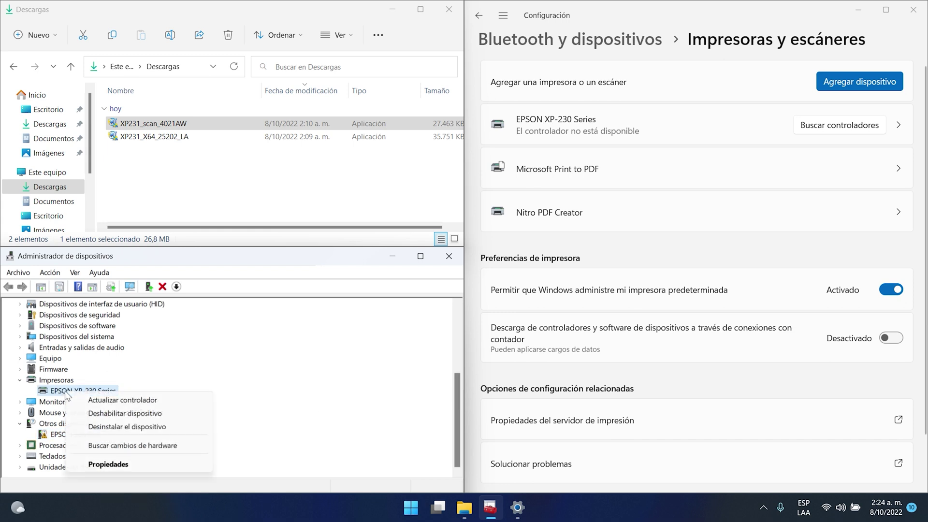
{"action": "left_click", "coordinate": [156, 447]}
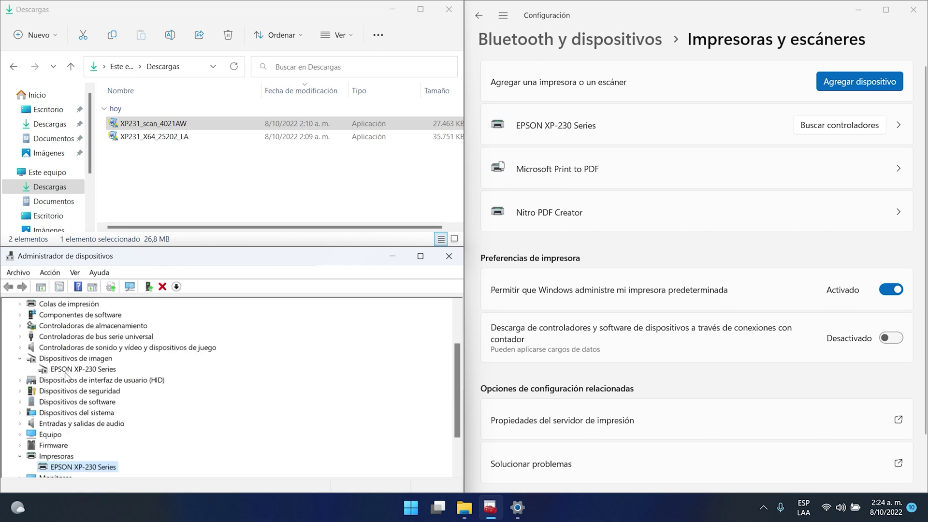
Check the EPSON XP-230 Series entry under Dispositivos de imagen and close Device Manager.
{"action": "left_click", "coordinate": [90, 370]}
{"action": "left_click", "coordinate": [56, 360]}
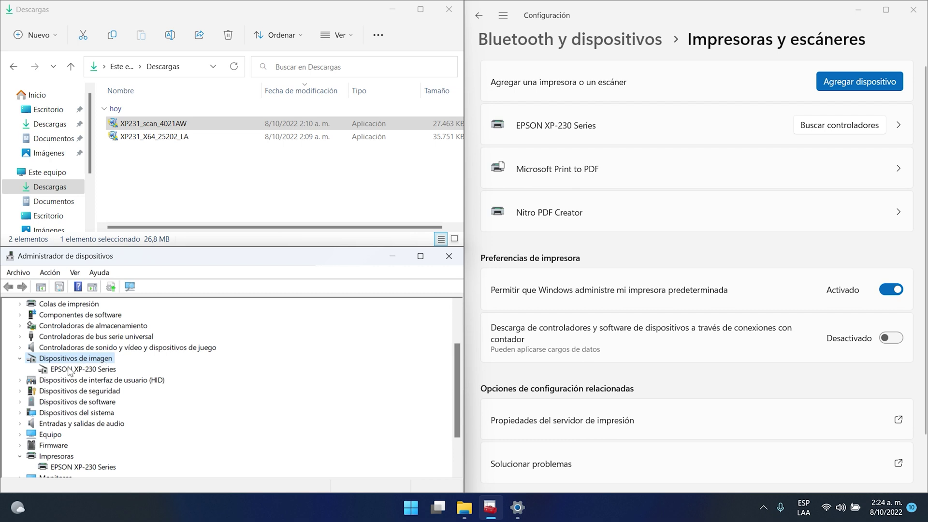
{"action": "left_click", "coordinate": [70, 369]}
{"action": "scroll", "coordinate": [80, 367], "scroll_direction": "down", "scroll_amount": 2}
{"action": "scroll", "coordinate": [81, 365], "scroll_direction": "up", "scroll_amount": 1}
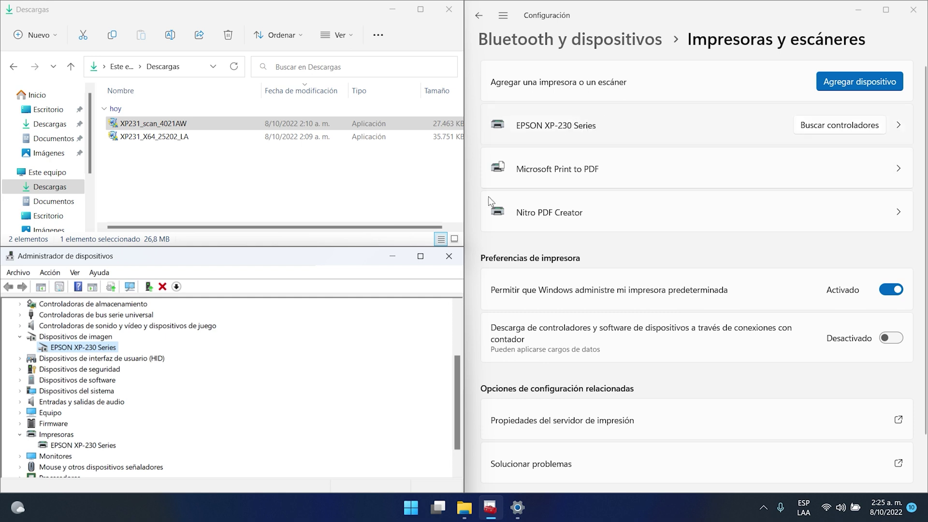
{"action": "left_click", "coordinate": [448, 257]}
Permanently delete both installers, XP231_scan_4021AW and XP231_X64_25202_LA, from the Descargas folder.
{"action": "left_click", "coordinate": [166, 170]}
{"action": "left_click_drag", "start_coordinate": [195, 172], "coordinate": [179, 163]}
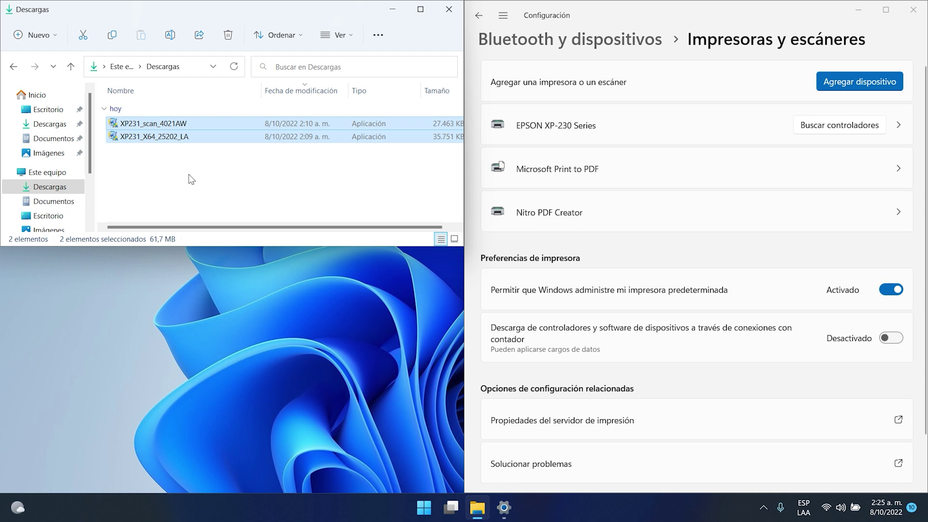
{"action": "key", "text": "shift+Delete"}
{"action": "key", "text": "Return"}
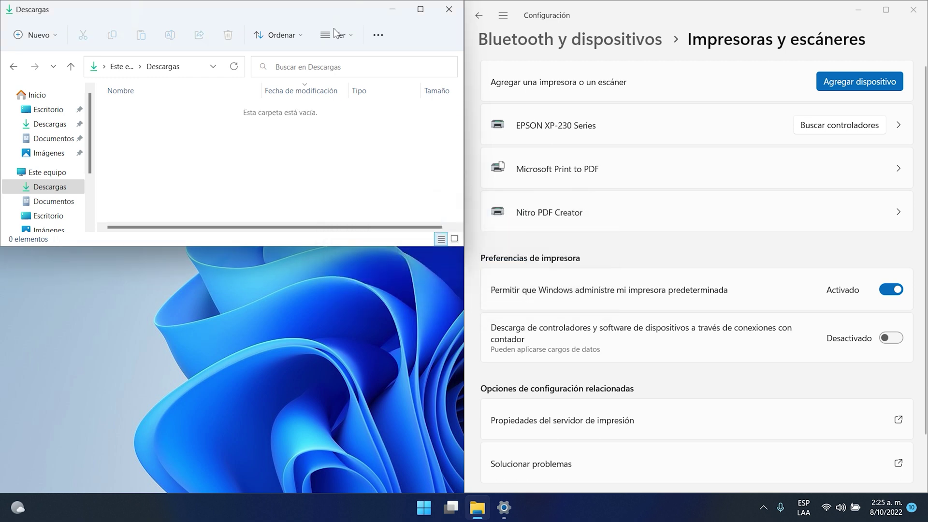
Close the Descargas window and select the EPSON Scan shortcut on the desktop.
{"action": "left_click", "coordinate": [448, 11]}
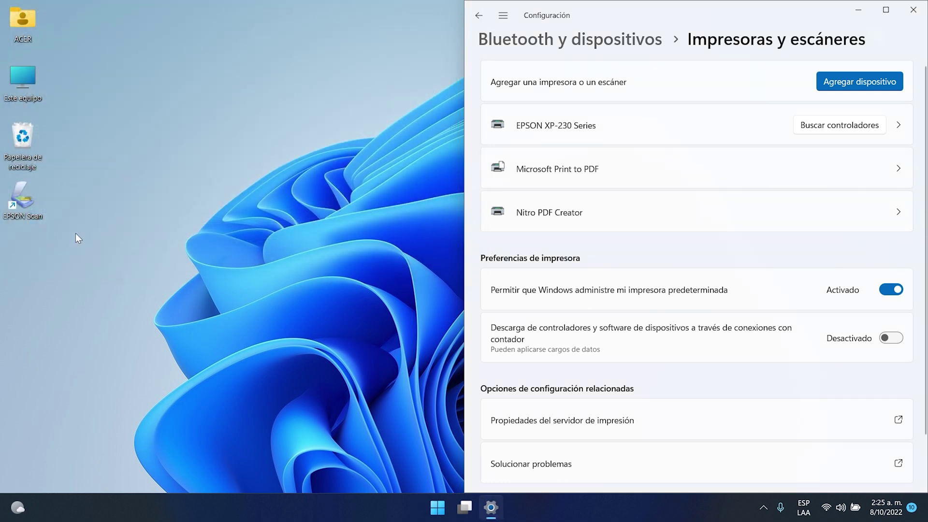
{"action": "left_click", "coordinate": [38, 202]}
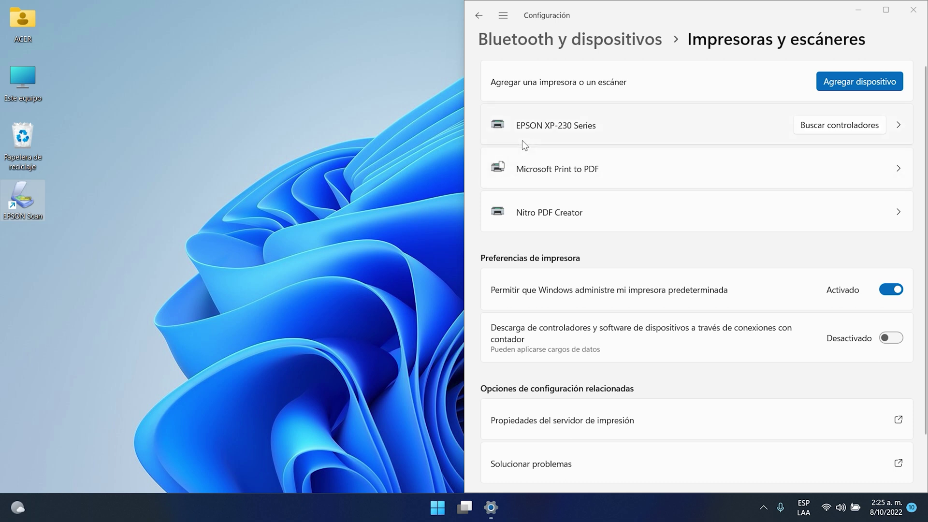
Open the printing preferences of the EPSON XP-230 Series and set the paper size to Carta (8,5 x 11 pulg.).
{"action": "left_click", "coordinate": [578, 127]}
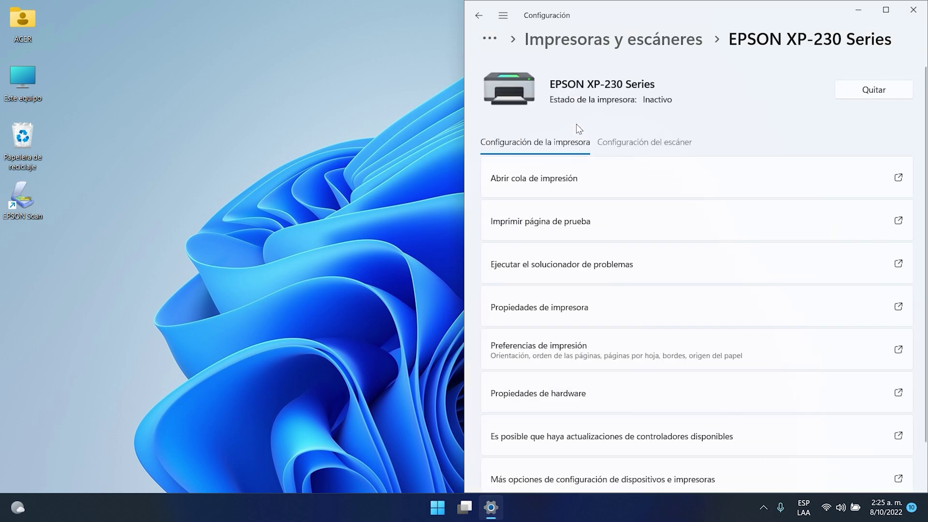
{"action": "left_click", "coordinate": [567, 355]}
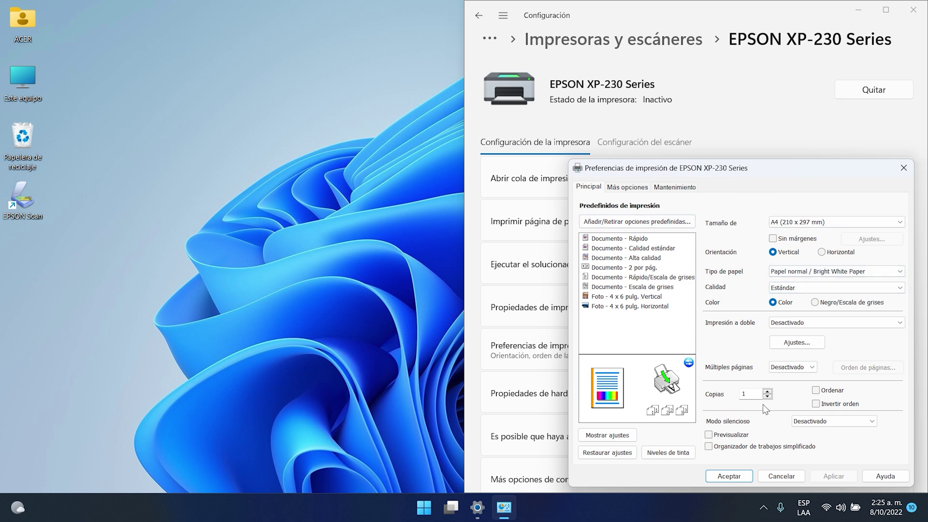
{"action": "left_click", "coordinate": [830, 221]}
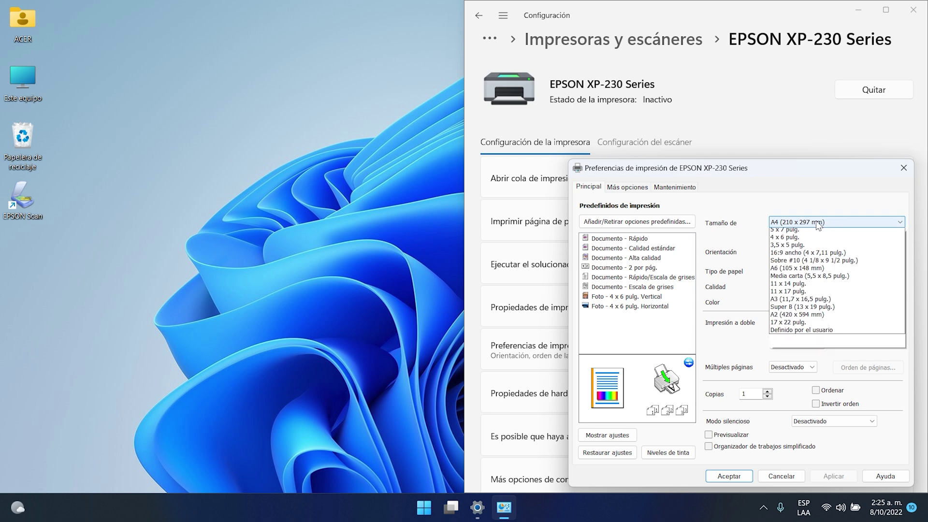
{"action": "scroll", "coordinate": [819, 225], "scroll_direction": "up", "scroll_amount": 2}
{"action": "left_click", "coordinate": [799, 242]}
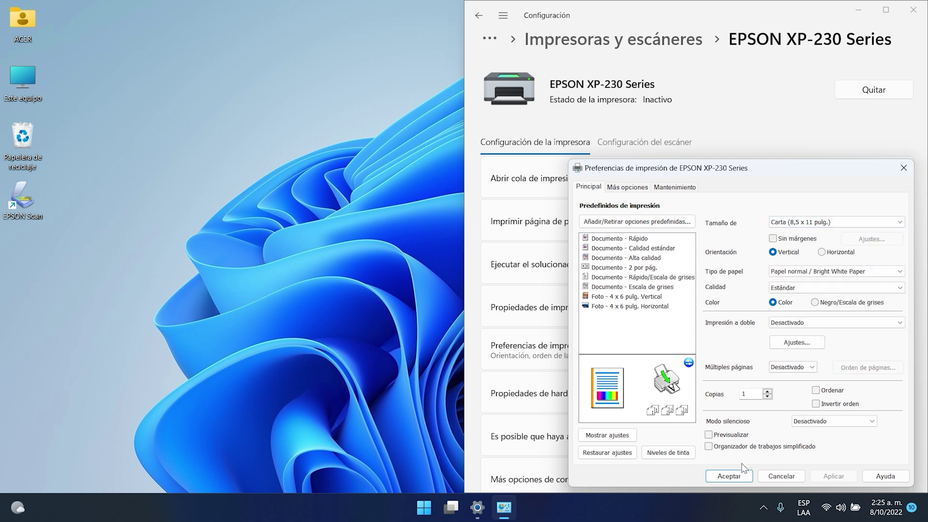
Review the additional and maintenance options, including the available languages, and accept the printing preferences.
{"action": "left_click", "coordinate": [635, 188]}
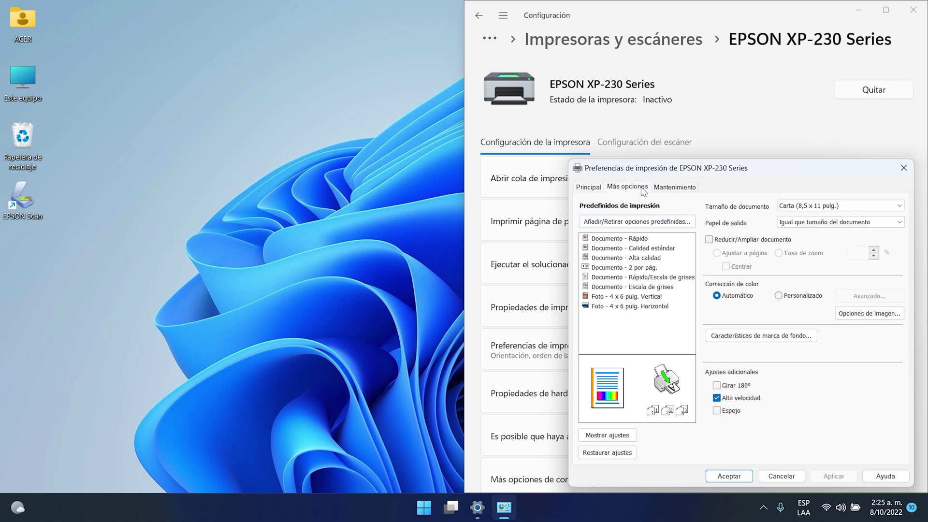
{"action": "left_click", "coordinate": [678, 188]}
{"action": "left_click", "coordinate": [745, 419]}
{"action": "scroll", "coordinate": [722, 225], "scroll_direction": "down", "scroll_amount": 1}
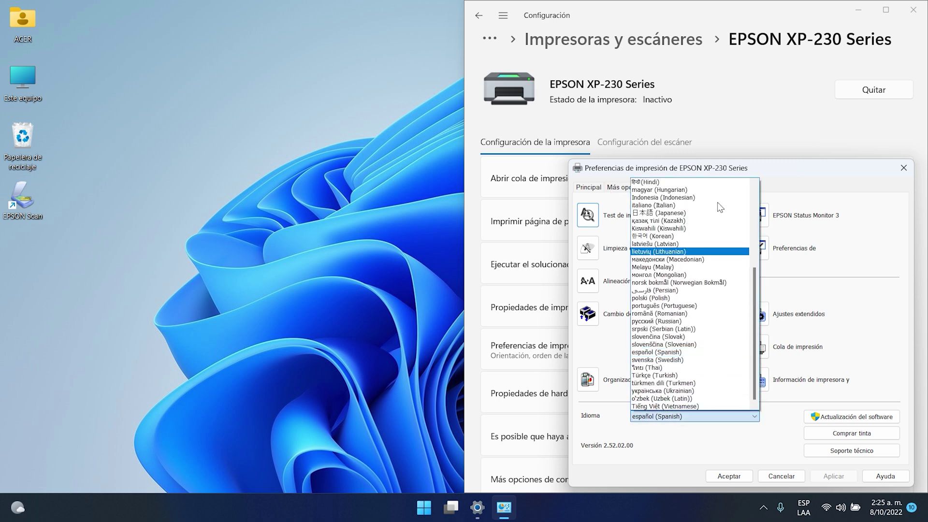
{"action": "left_click", "coordinate": [722, 437]}
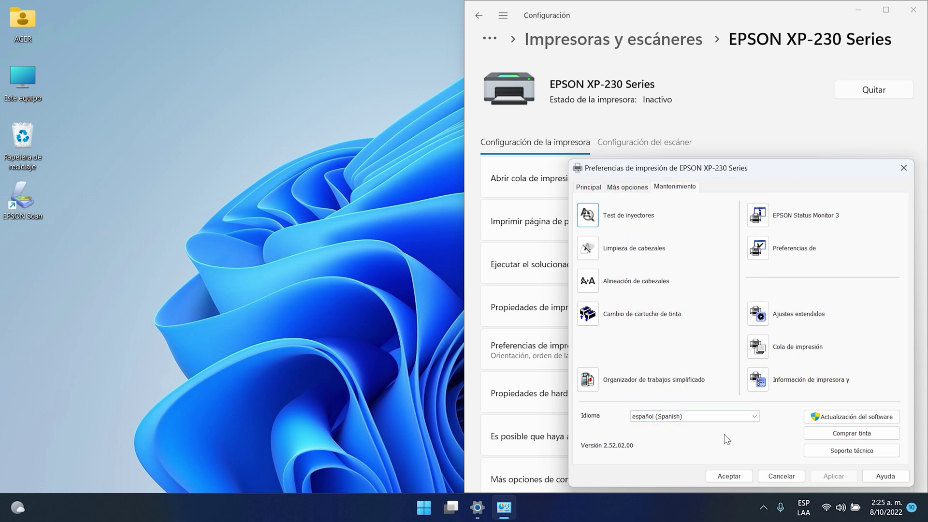
{"action": "left_click", "coordinate": [722, 476]}
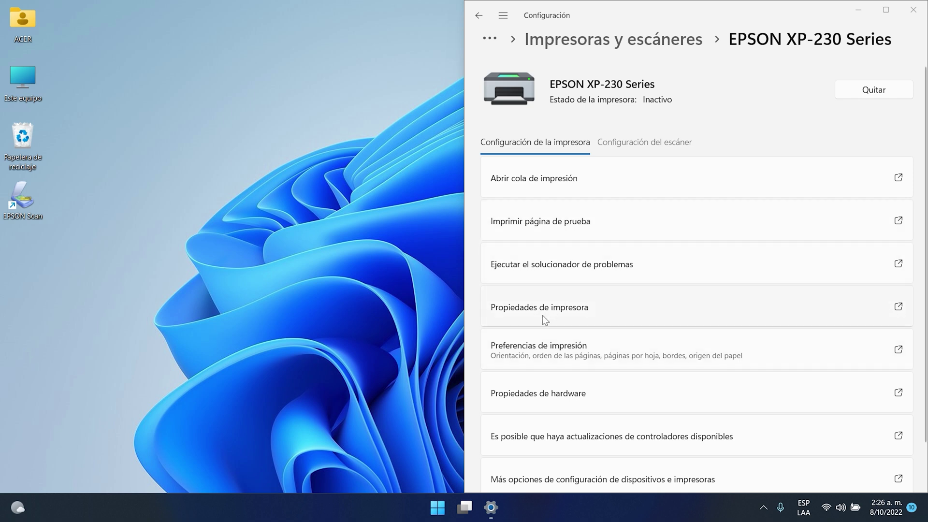
Print a test page from the EPSON XP-230 Series printer properties, dismiss the notices, and close the properties and Settings.
{"action": "left_click", "coordinate": [560, 317]}
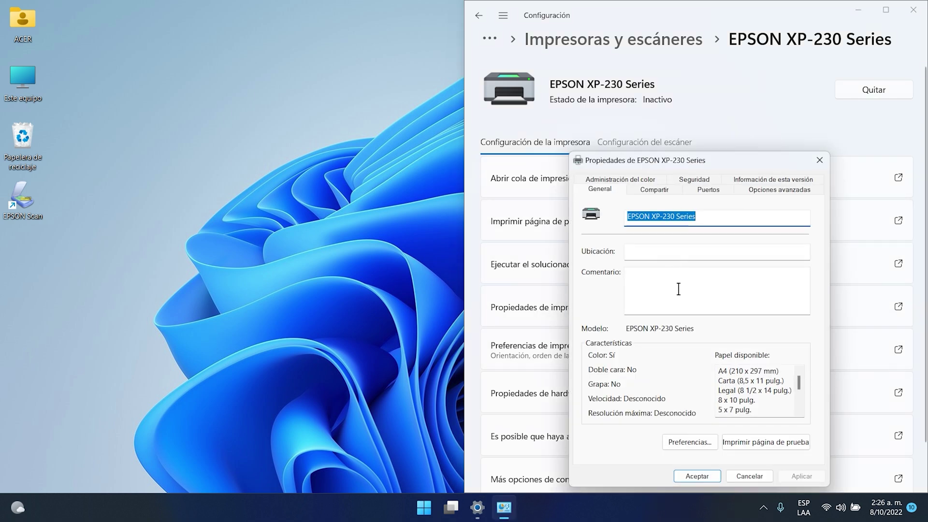
{"action": "left_click", "coordinate": [766, 442]}
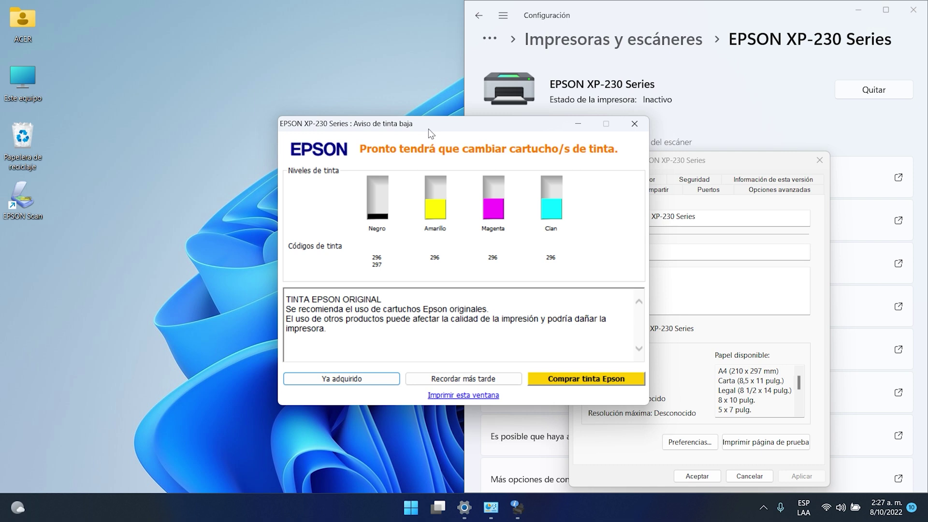
{"action": "left_click", "coordinate": [634, 124]}
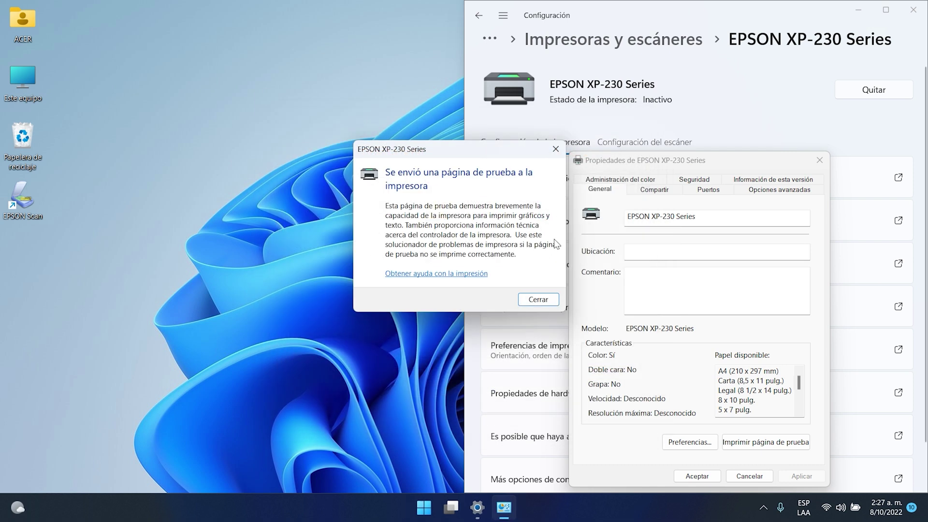
{"action": "left_click", "coordinate": [541, 300]}
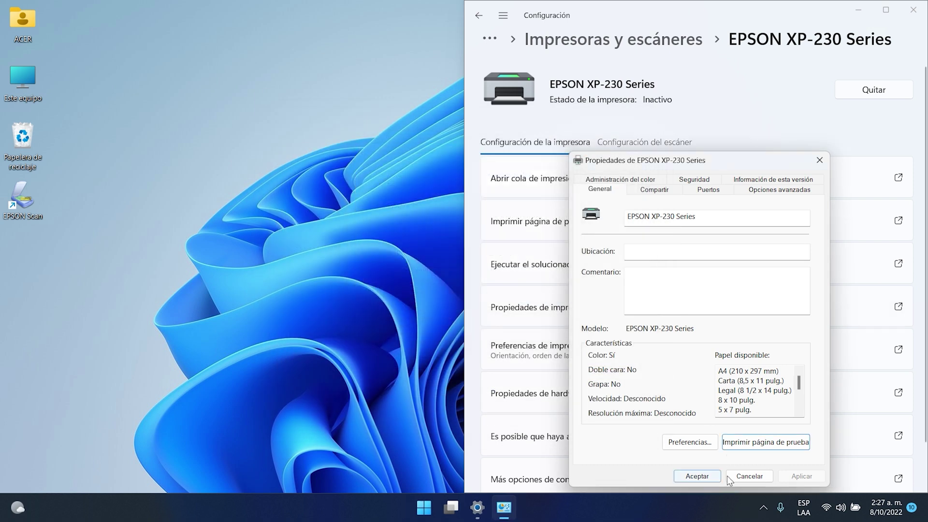
{"action": "left_click", "coordinate": [696, 476]}
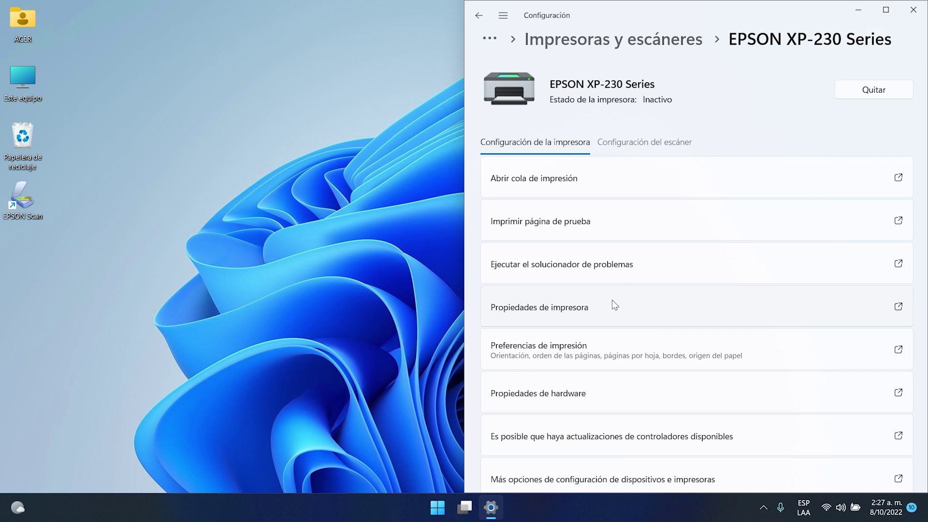
{"action": "left_click", "coordinate": [912, 11]}
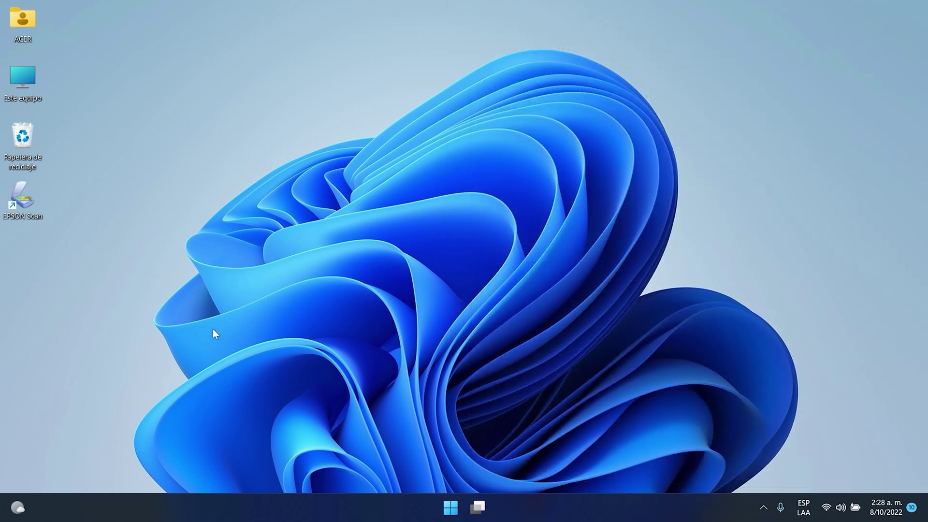
Launch EPSON Scan from the desktop and choose Carta (216 x 279 mm) as the scan size.
{"action": "double_click", "coordinate": [23, 200]}
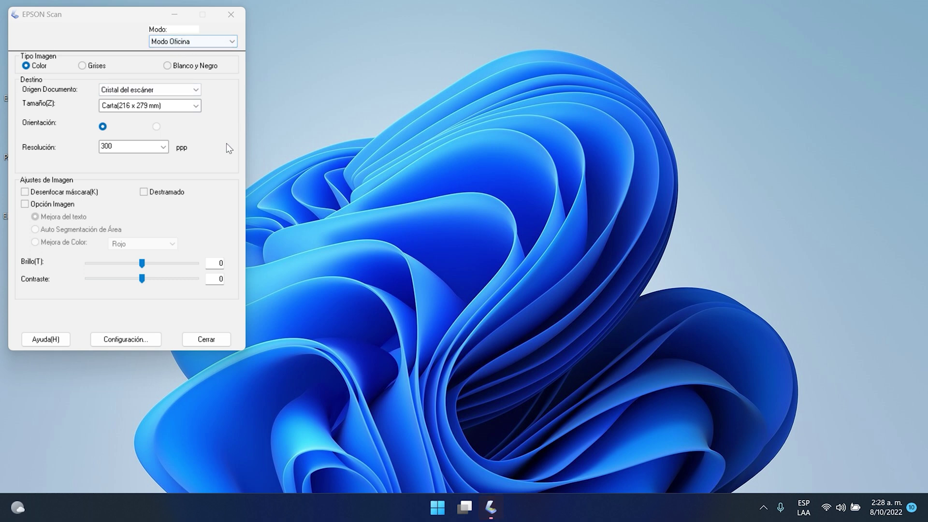
{"action": "left_click", "coordinate": [166, 105]}
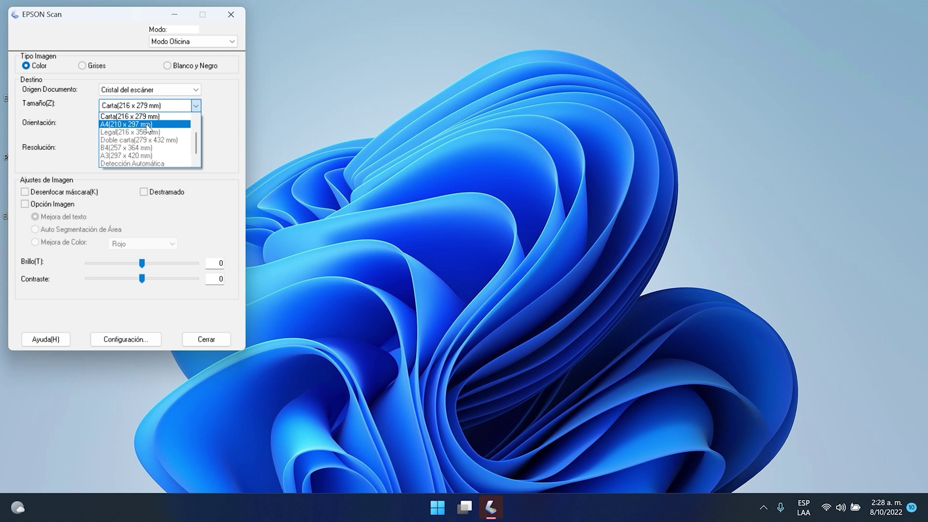
{"action": "left_click", "coordinate": [153, 114]}
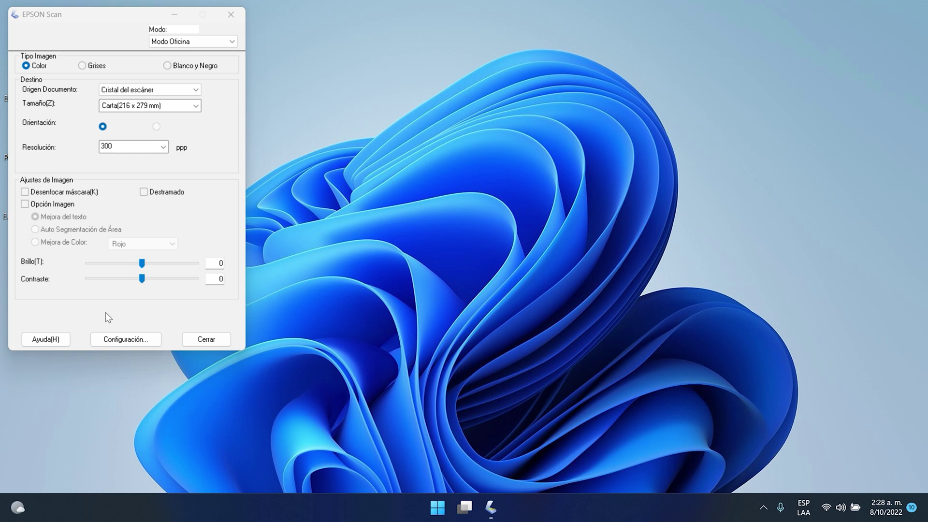
Scan the document on the scanner glass and save it as a JPEG in Imágenes with the prefix img and start number 002.
{"action": "left_click", "coordinate": [81, 15]}
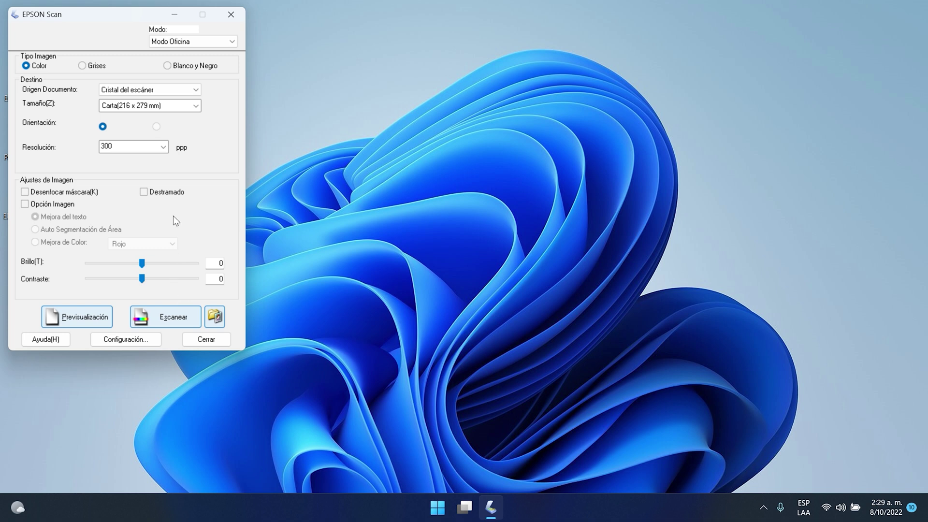
{"action": "left_click", "coordinate": [177, 320]}
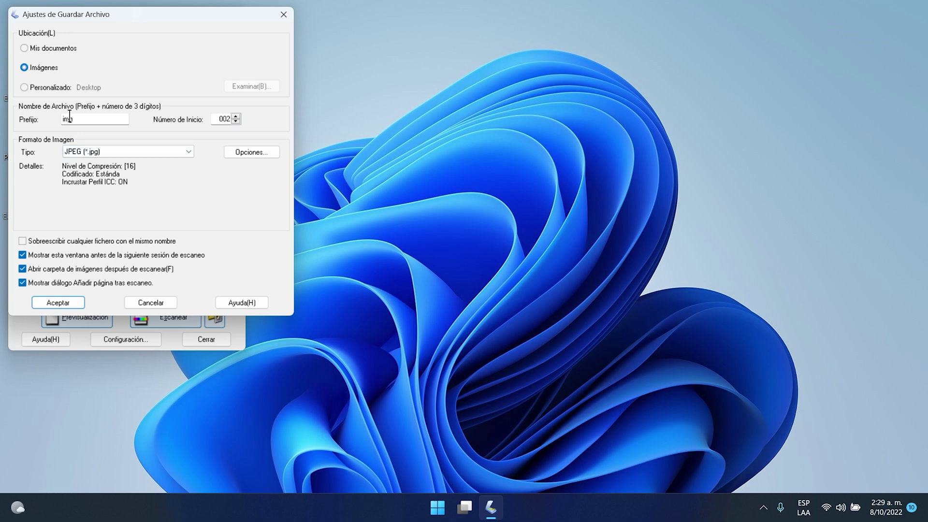
{"action": "left_click", "coordinate": [62, 304]}
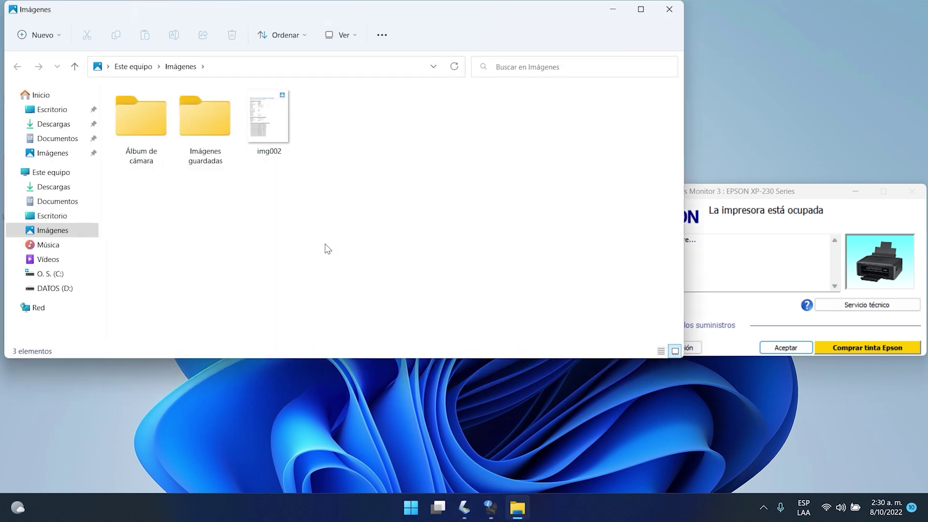
View the scanned image img002 from the Imágenes folder, and close the photo, the folder and EPSON Scan.
{"action": "left_click", "coordinate": [275, 126]}
{"action": "double_click", "coordinate": [276, 126]}
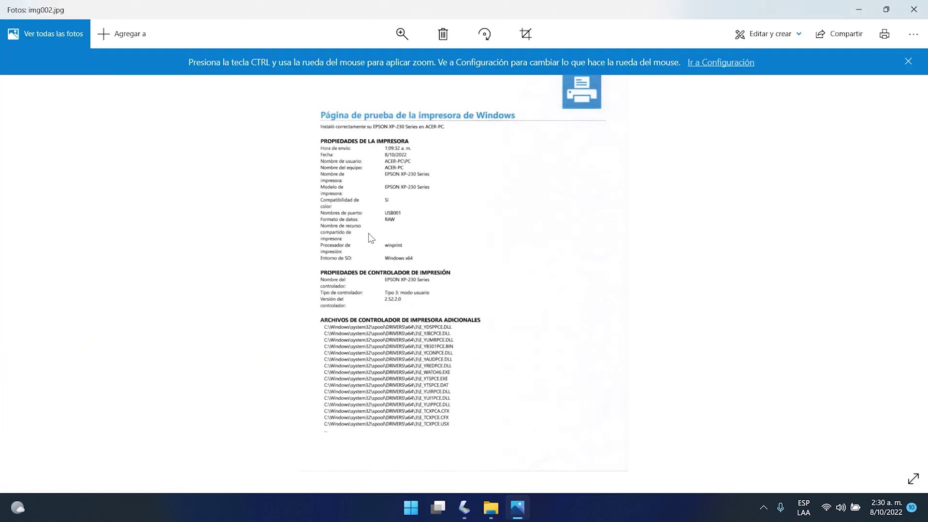
{"action": "left_click", "coordinate": [914, 9]}
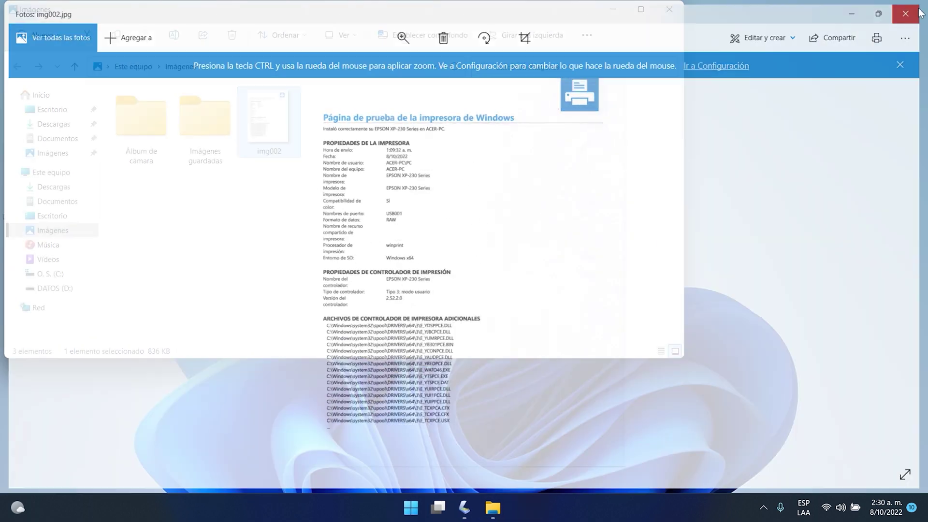
{"action": "left_click", "coordinate": [669, 9]}
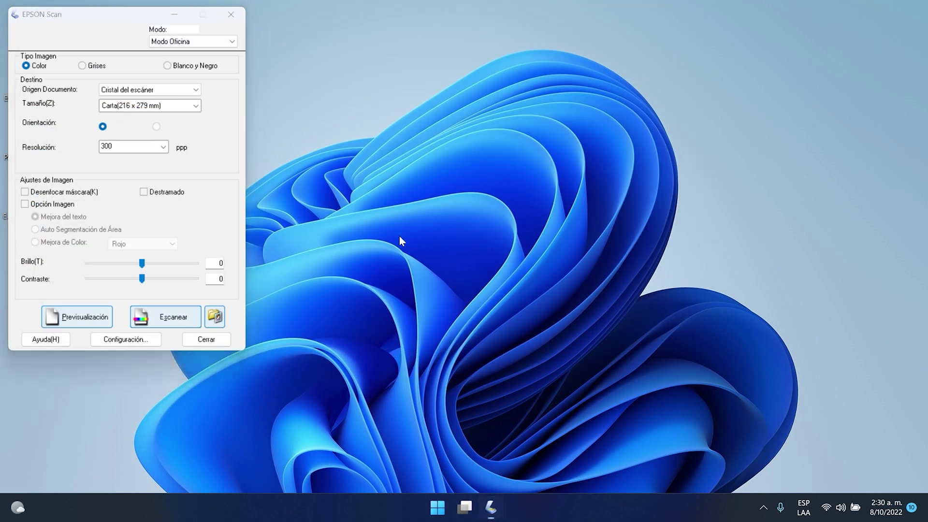
{"action": "left_click", "coordinate": [231, 16]}
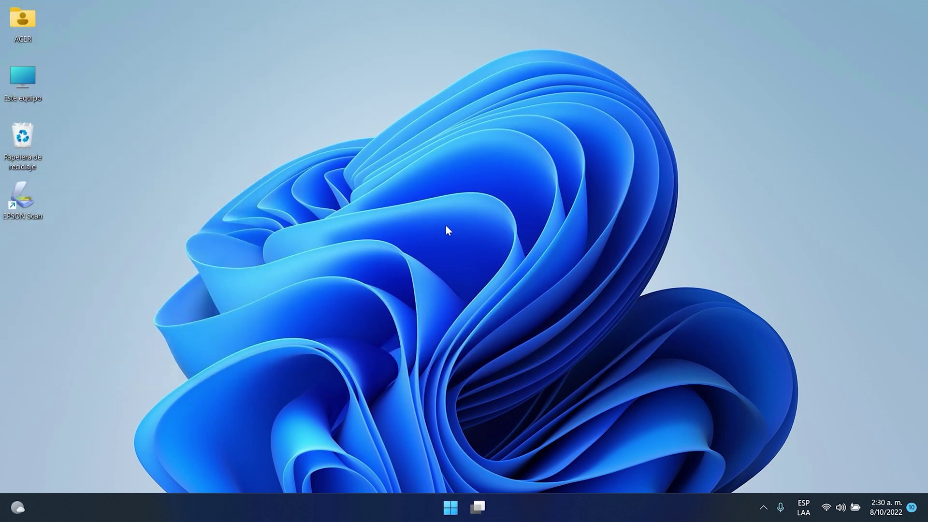